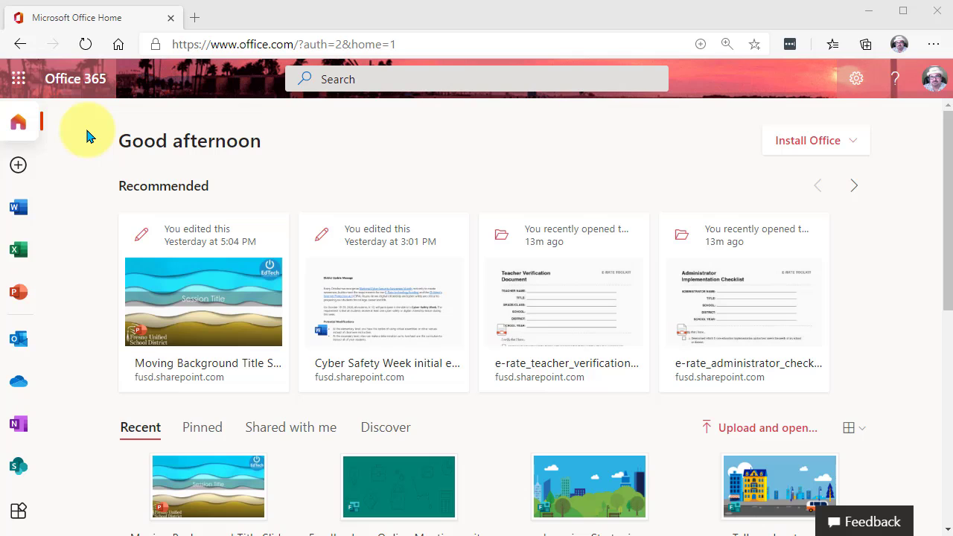
{"action": "left_click", "coordinate": [21, 80]}
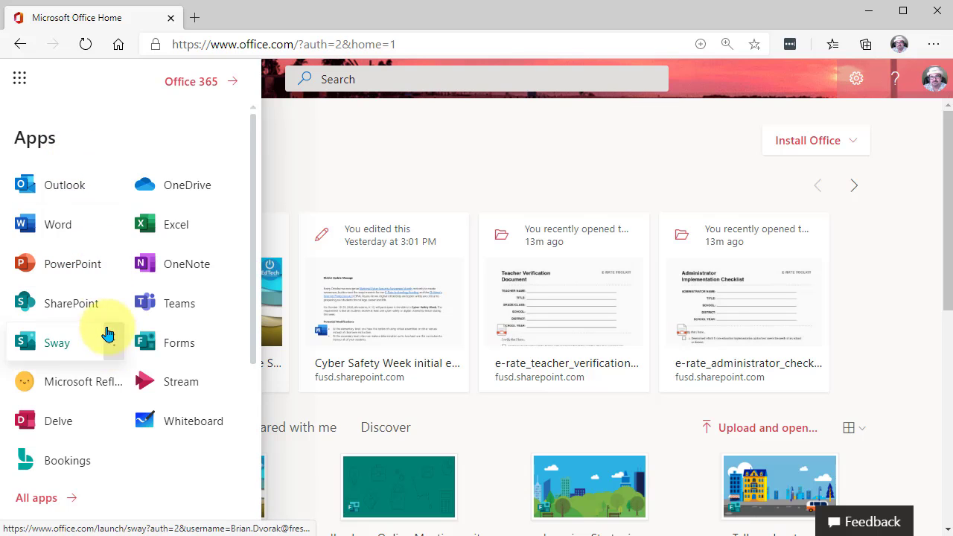
{"action": "left_click", "coordinate": [41, 500]}
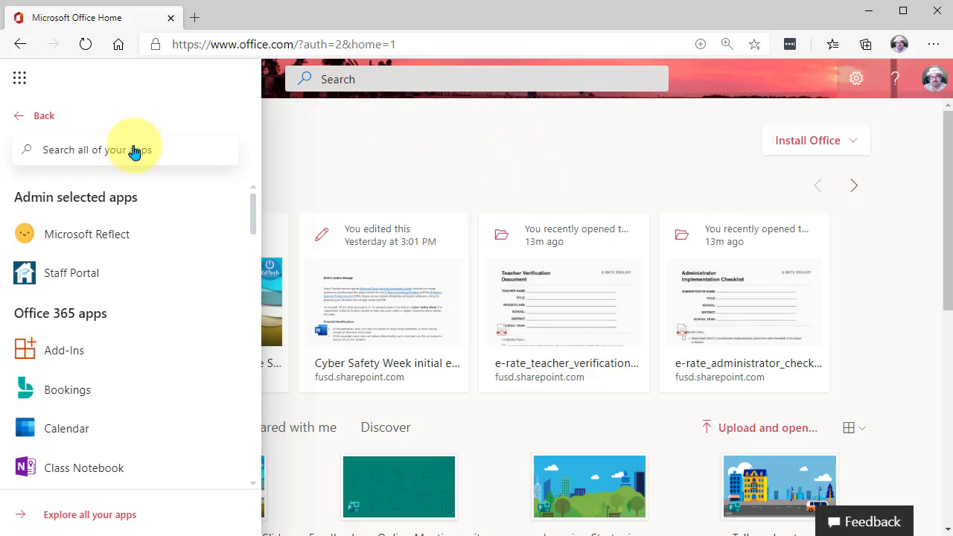
{"action": "left_click", "coordinate": [36, 117]}
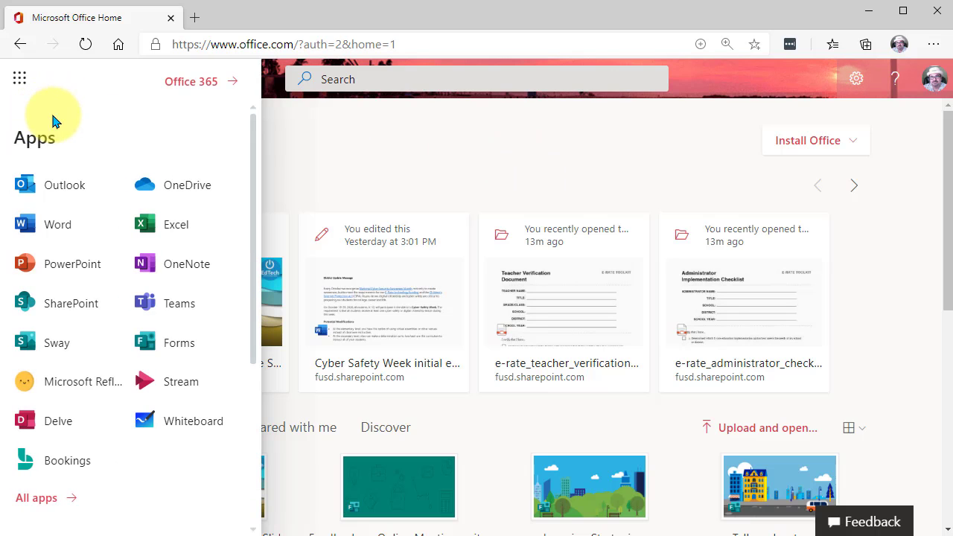
{"action": "left_click", "coordinate": [18, 78]}
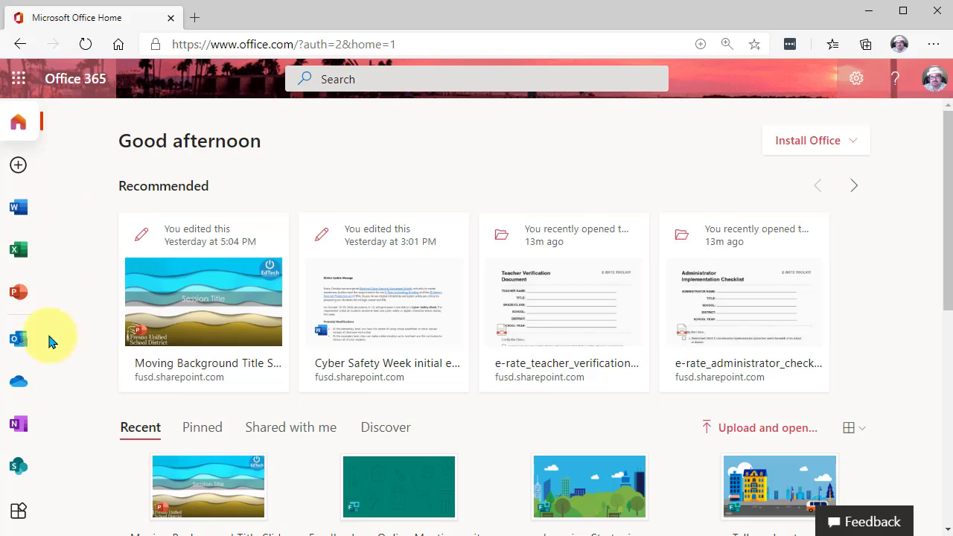
- Open Bookings from the full list of Office 365 apps
{"action": "left_click", "coordinate": [20, 520]}
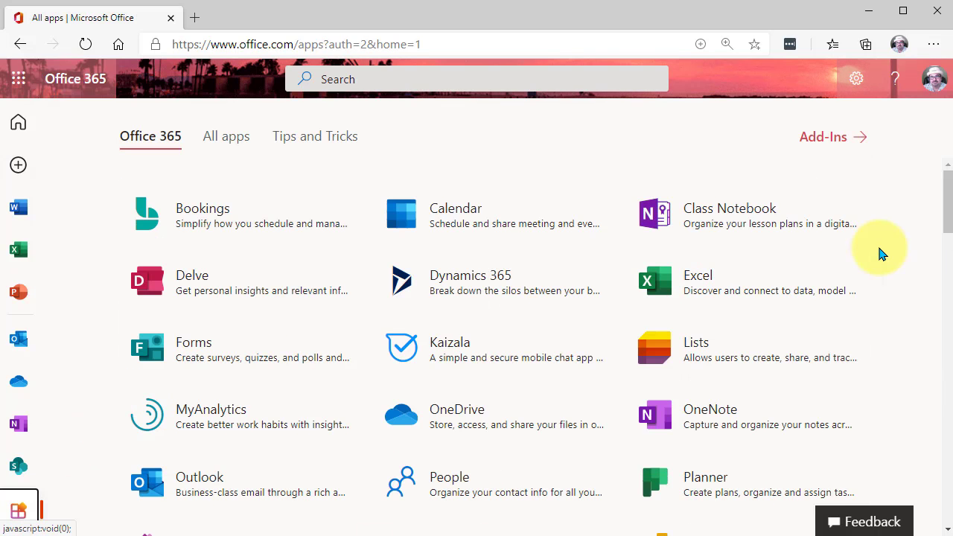
{"action": "mouse_move", "coordinate": [949, 201]}
{"action": "left_mouse_down"}
{"action": "mouse_move", "coordinate": [948, 224]}
{"action": "mouse_move", "coordinate": [943, 187]}
{"action": "left_mouse_up"}
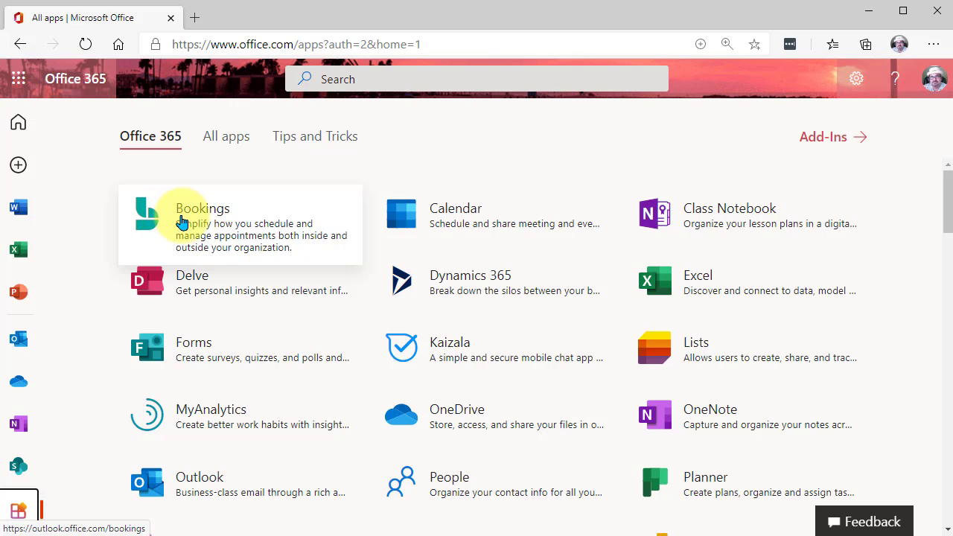
{"action": "left_click", "coordinate": [159, 226]}
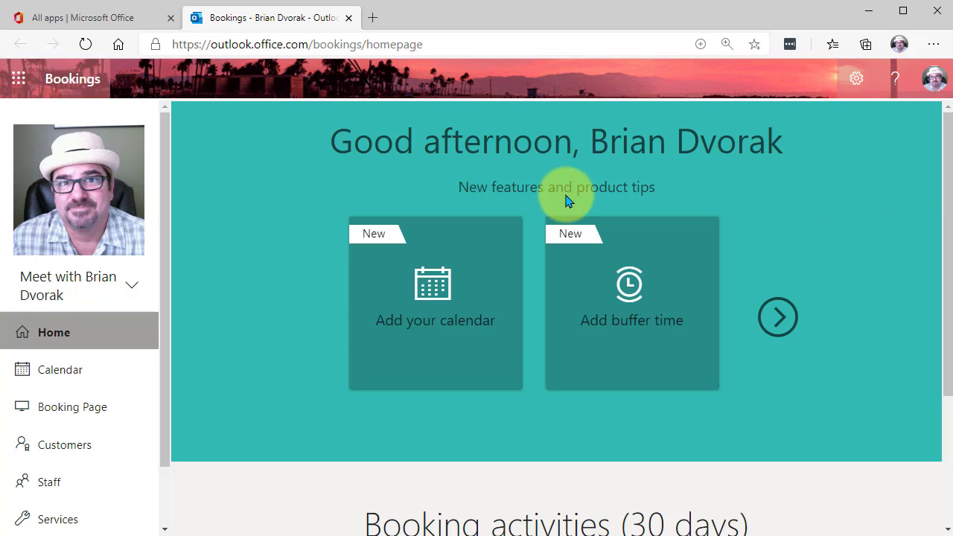
- Open the booking calendar's Business Information page and review its contact details and business hours
{"action": "left_click_drag", "start_coordinate": [164, 178], "coordinate": [164, 250]}
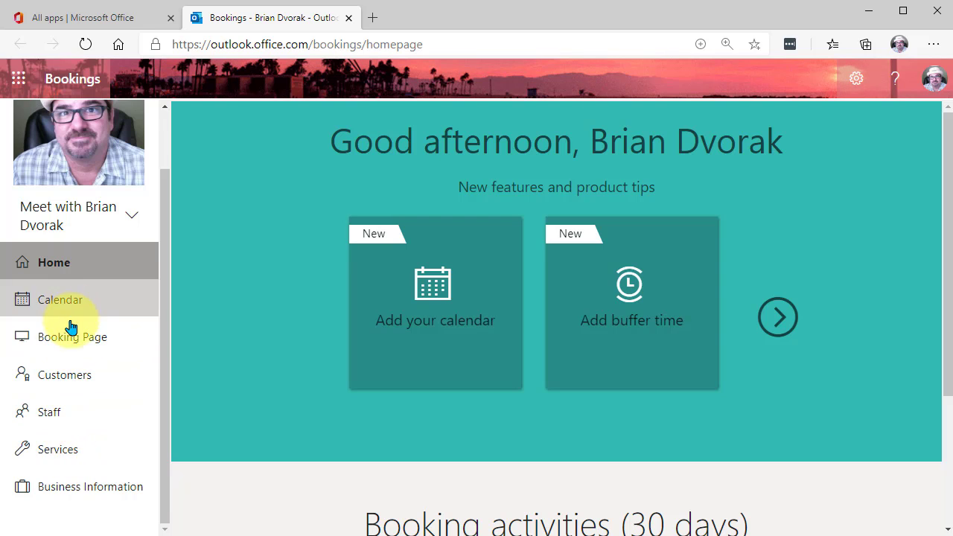
{"action": "left_click", "coordinate": [87, 490]}
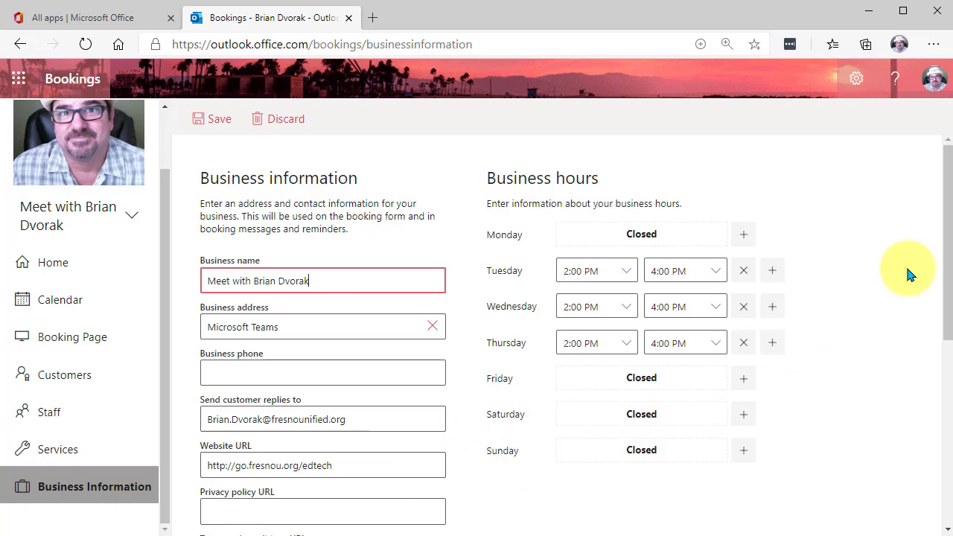
{"action": "left_click_drag", "start_coordinate": [943, 243], "coordinate": [943, 206]}
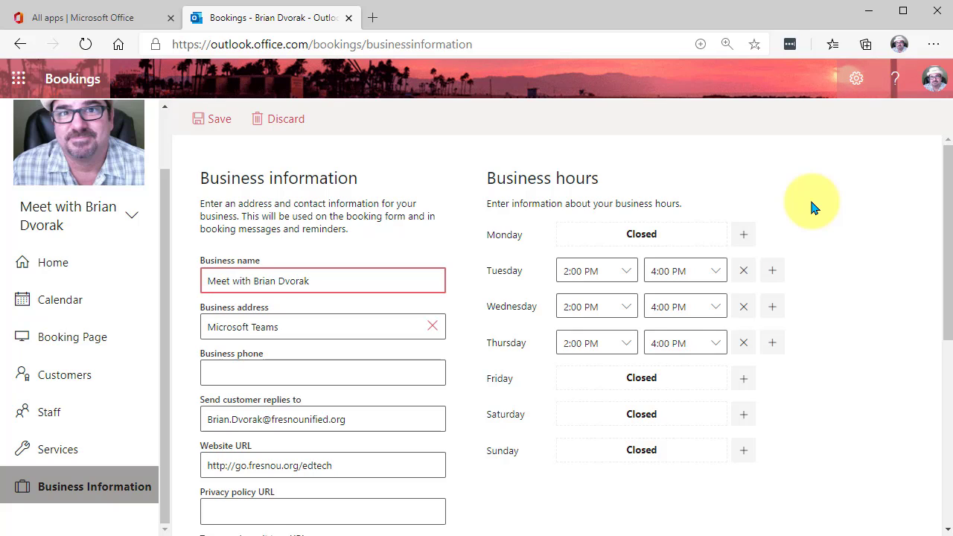
- Check the opening and closing time choices for Thursday's business hours, and save the business information
{"action": "left_click", "coordinate": [742, 276]}
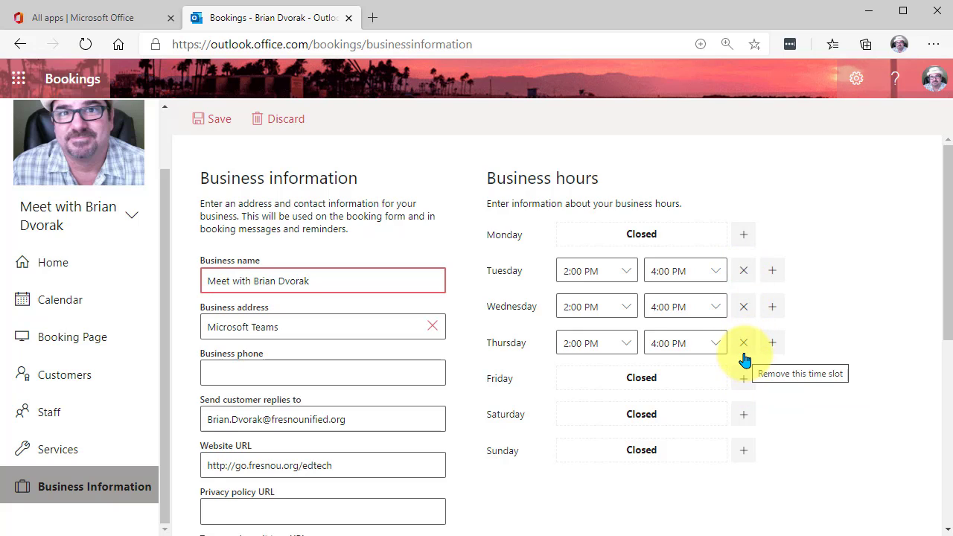
{"action": "left_click", "coordinate": [628, 347]}
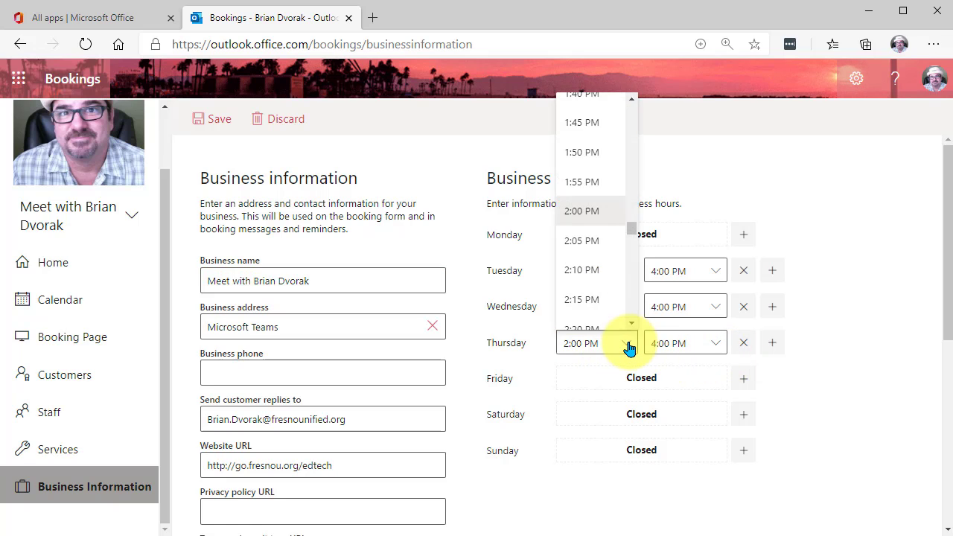
{"action": "left_click", "coordinate": [628, 347]}
{"action": "left_click", "coordinate": [719, 347]}
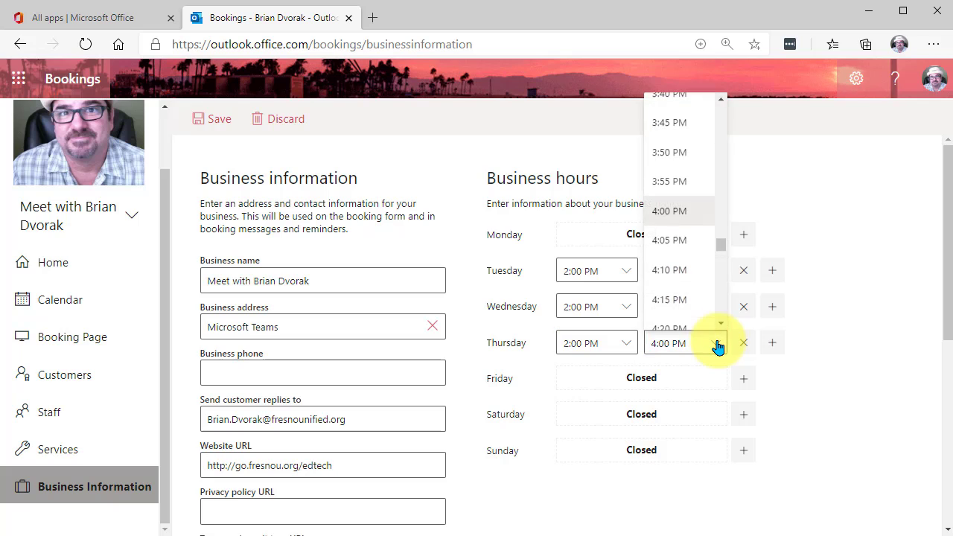
{"action": "left_click", "coordinate": [718, 348]}
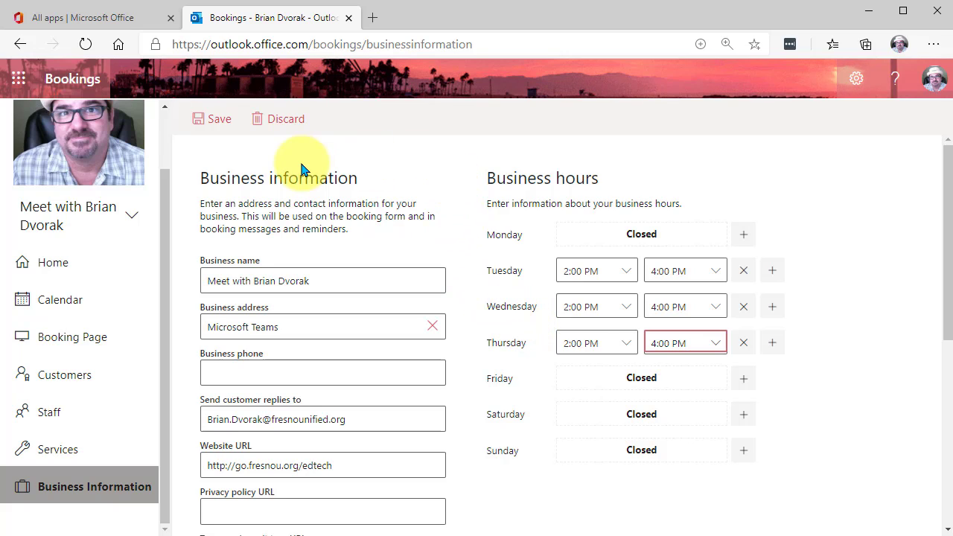
{"action": "left_click", "coordinate": [208, 122]}
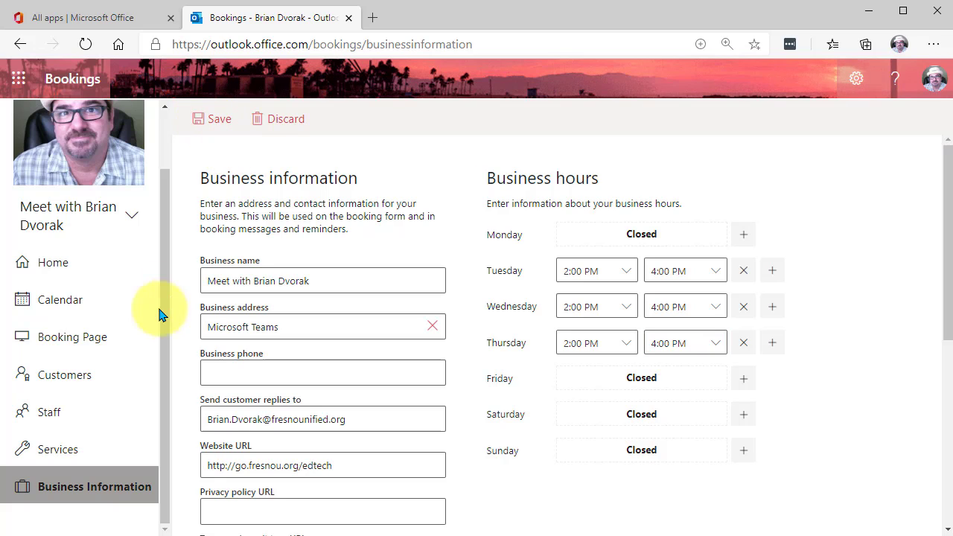
- Open the existing 20-minute Office Hours service for editing and go to its location and duration settings
{"action": "left_click", "coordinate": [61, 453]}
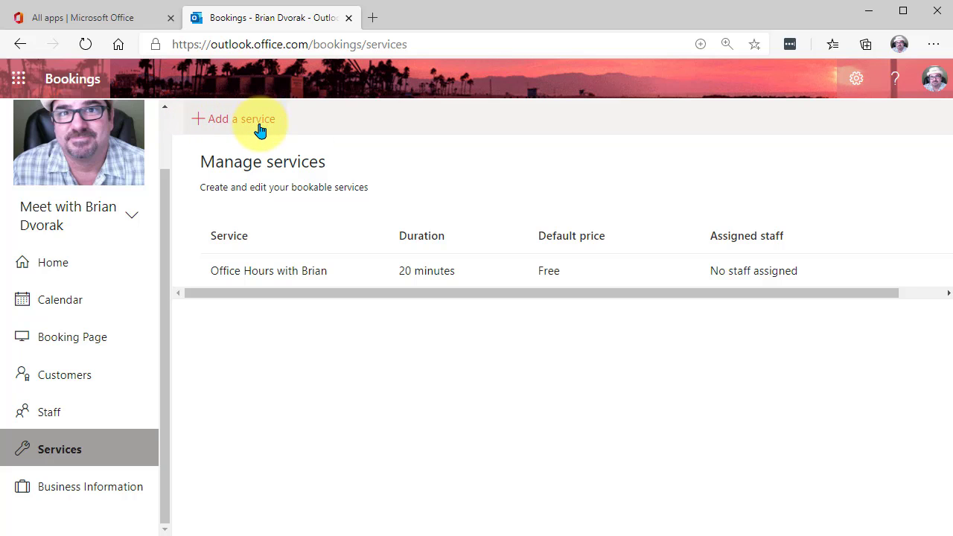
{"action": "left_click", "coordinate": [282, 273]}
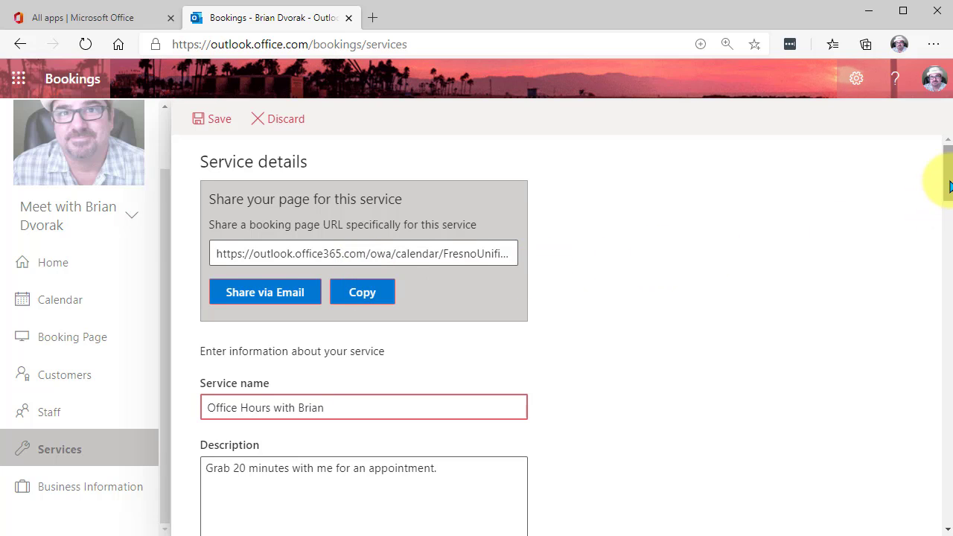
{"action": "left_click_drag", "start_coordinate": [946, 181], "coordinate": [940, 202]}
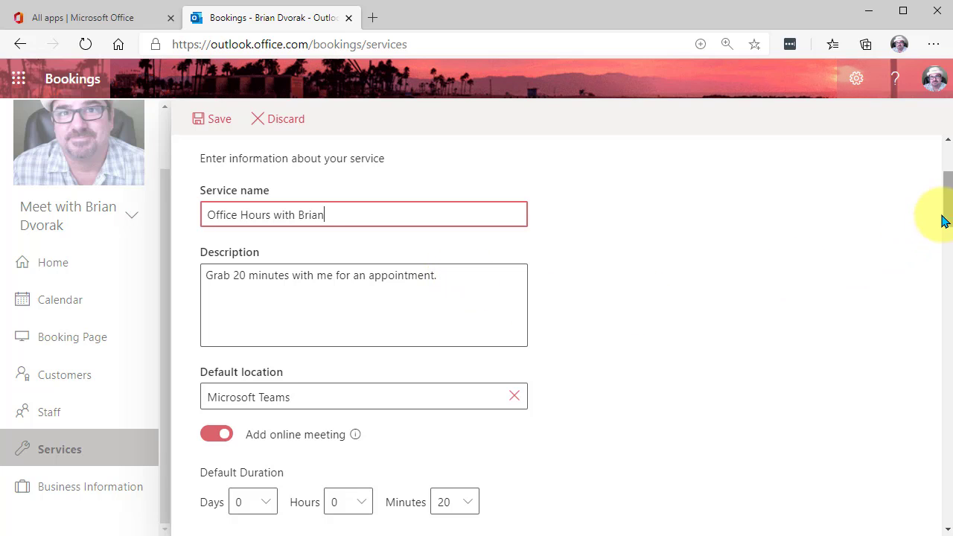
{"action": "scroll", "coordinate": [946, 220], "scroll_direction": "down", "scroll_amount": 3}
{"action": "scroll", "coordinate": [950, 225], "scroll_direction": "down", "scroll_amount": 3}
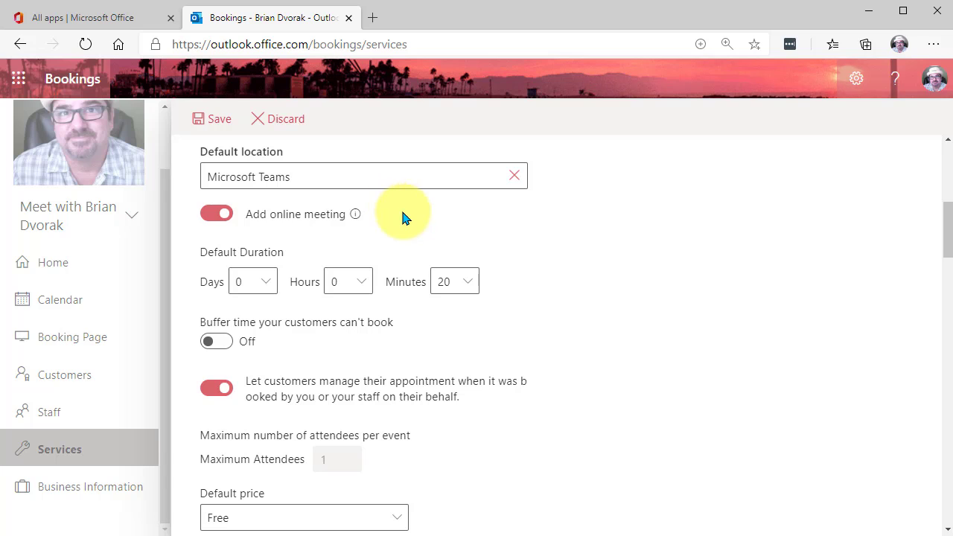
- Switch the service's online meeting option off and back on, and check the minute choices for the default duration
{"action": "left_click", "coordinate": [215, 222]}
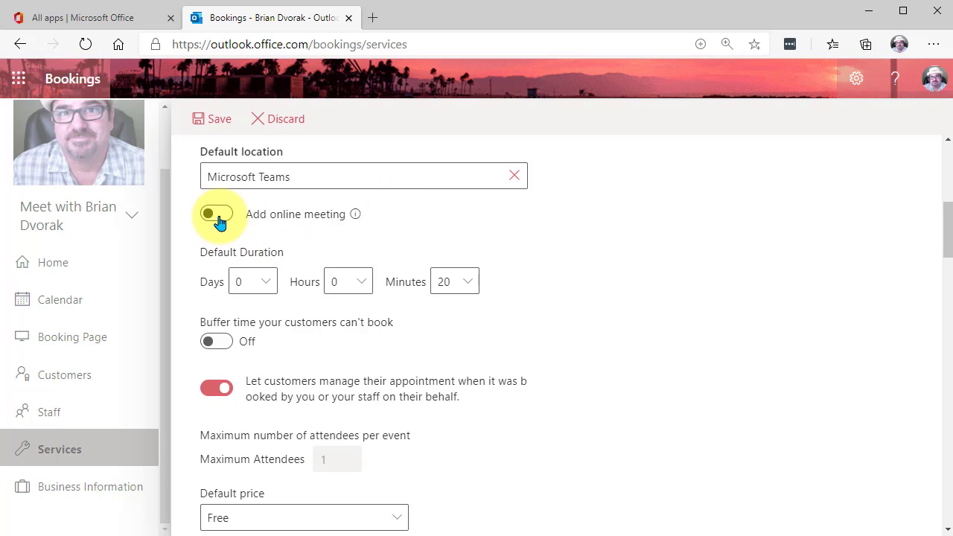
{"action": "left_click", "coordinate": [217, 221]}
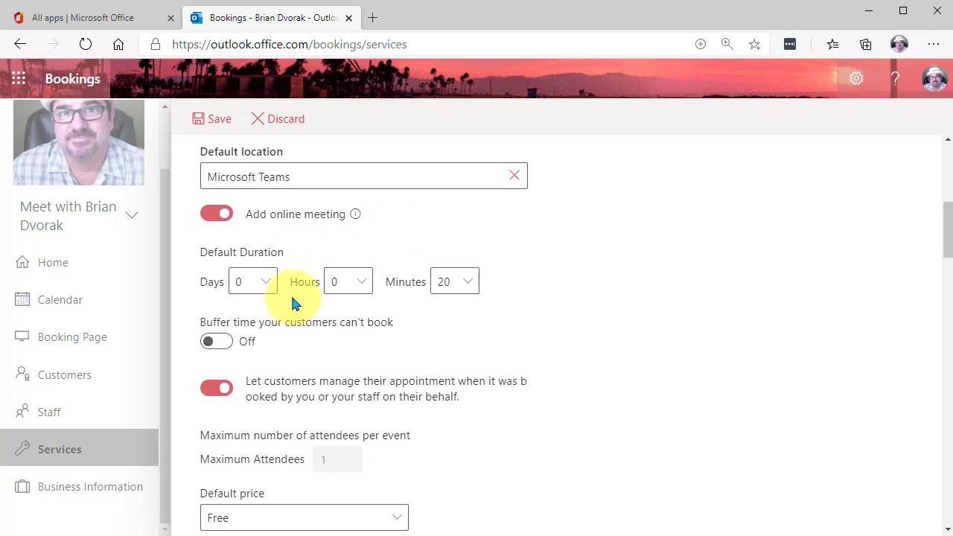
{"action": "left_click", "coordinate": [469, 289]}
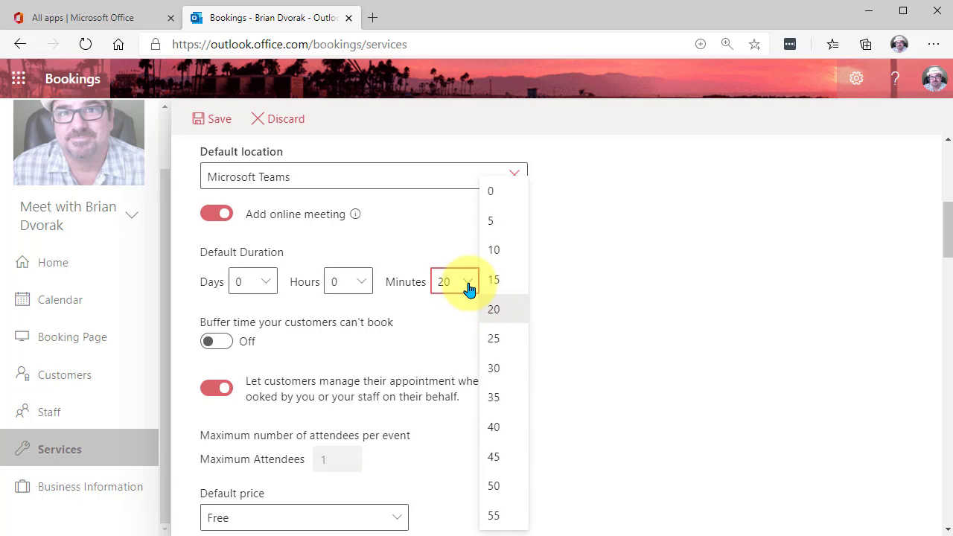
{"action": "left_click", "coordinate": [468, 284]}
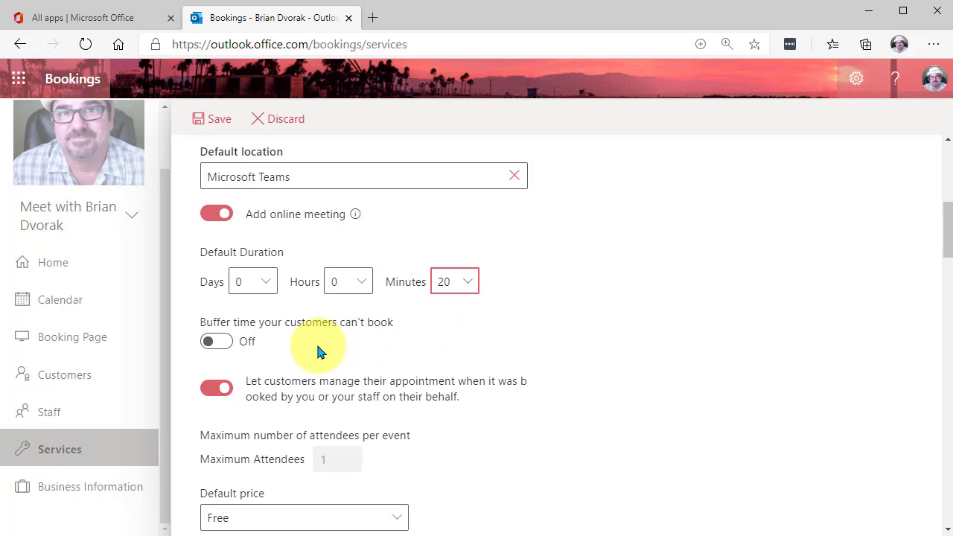
- Try a buffer time of 5 minutes before the appointment, and reset it to 0 minutes
{"action": "left_click", "coordinate": [219, 344]}
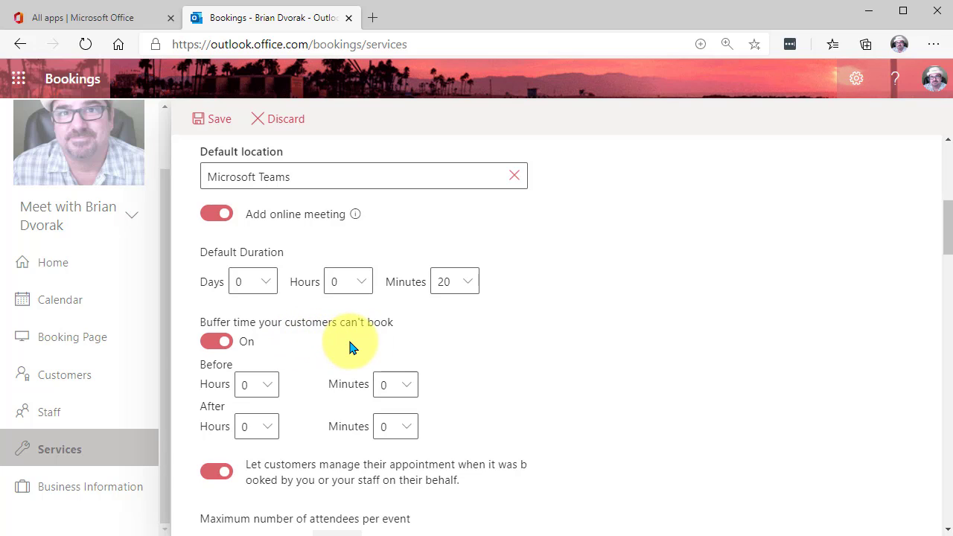
{"action": "left_click", "coordinate": [408, 388]}
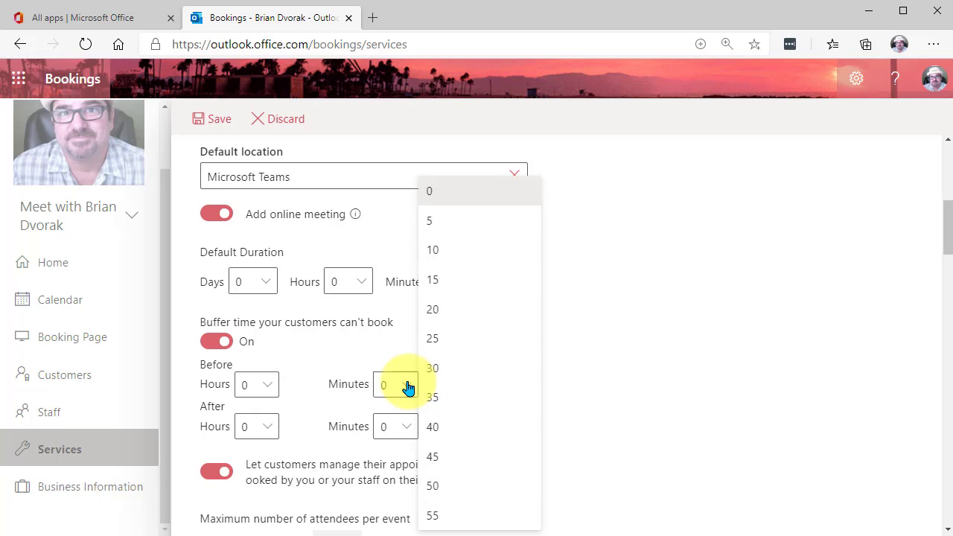
{"action": "left_click", "coordinate": [432, 221]}
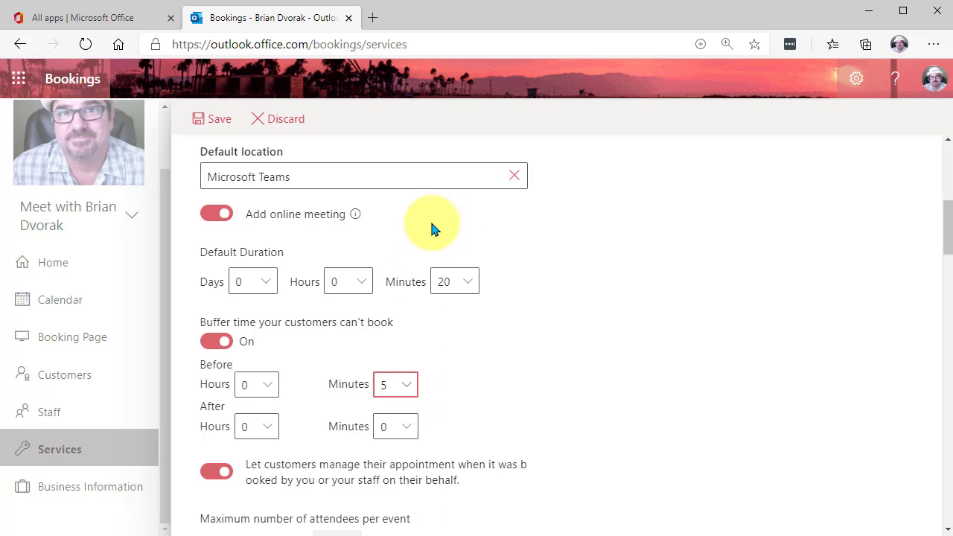
{"action": "left_click", "coordinate": [408, 389]}
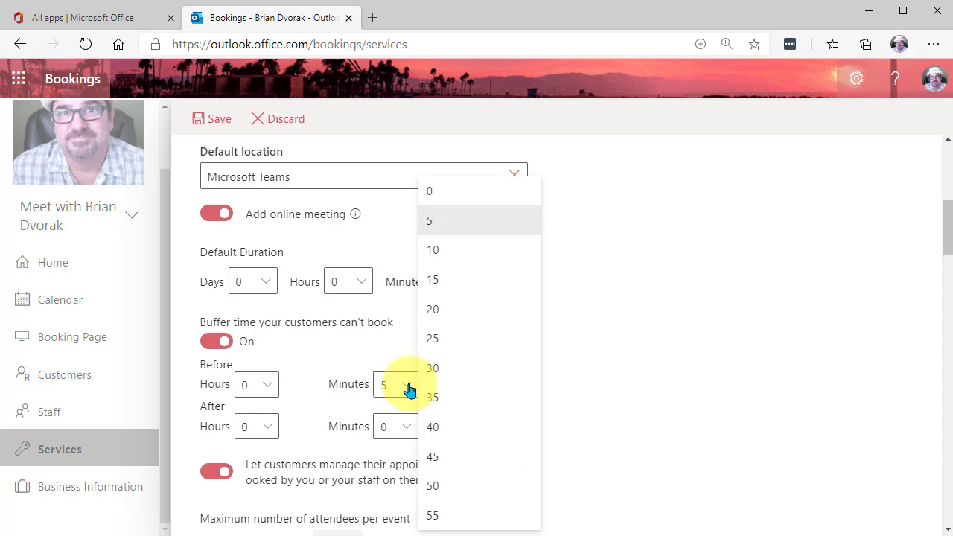
{"action": "left_click", "coordinate": [438, 201]}
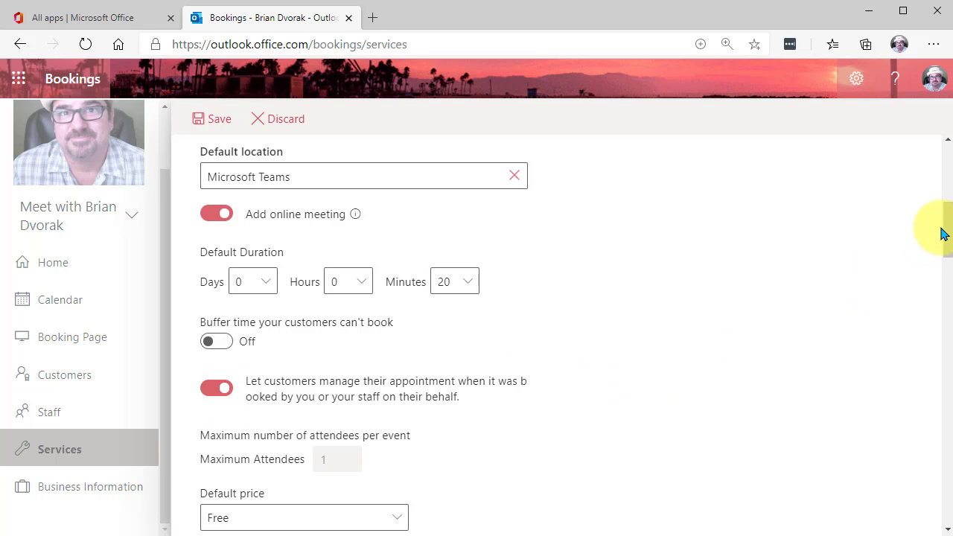
- Expand the service's 1-day email reminder to read its full message and open it for editing
{"action": "left_click_drag", "start_coordinate": [945, 223], "coordinate": [944, 273]}
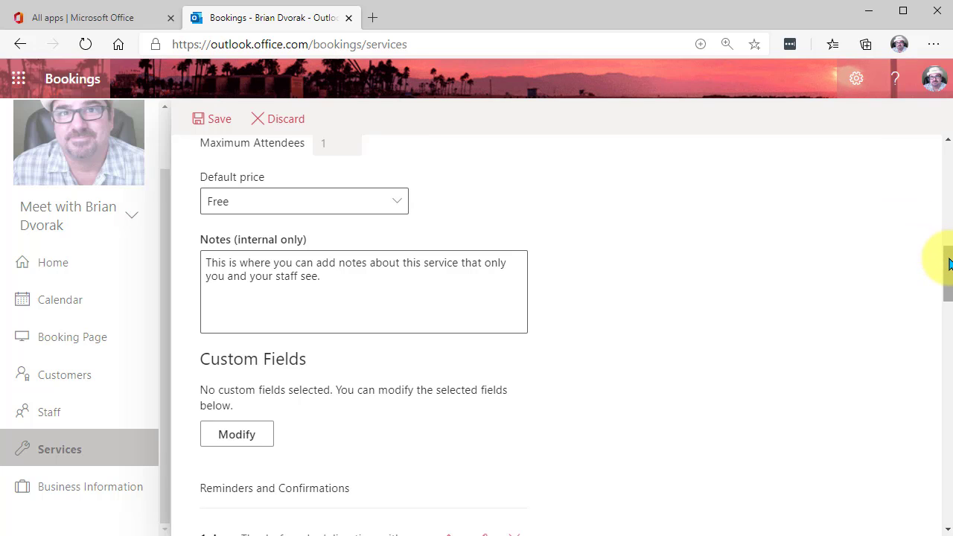
{"action": "left_click_drag", "start_coordinate": [948, 264], "coordinate": [948, 284]}
{"action": "left_click_drag", "start_coordinate": [948, 289], "coordinate": [947, 313]}
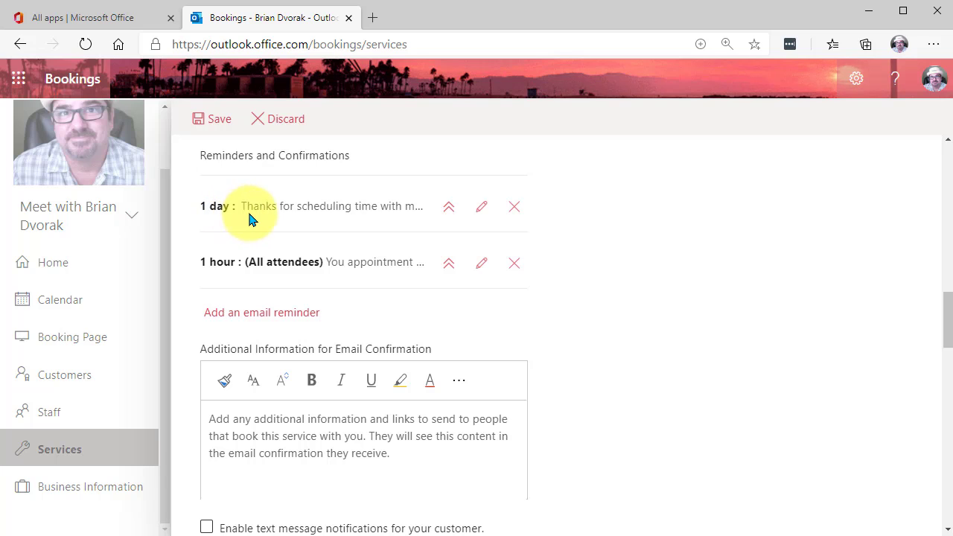
{"action": "left_click", "coordinate": [448, 208]}
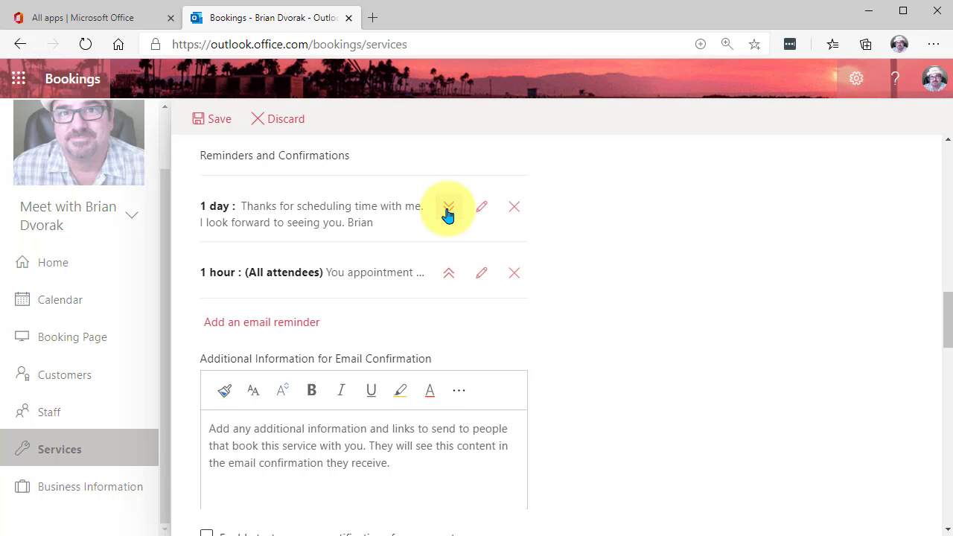
{"action": "left_click", "coordinate": [483, 212]}
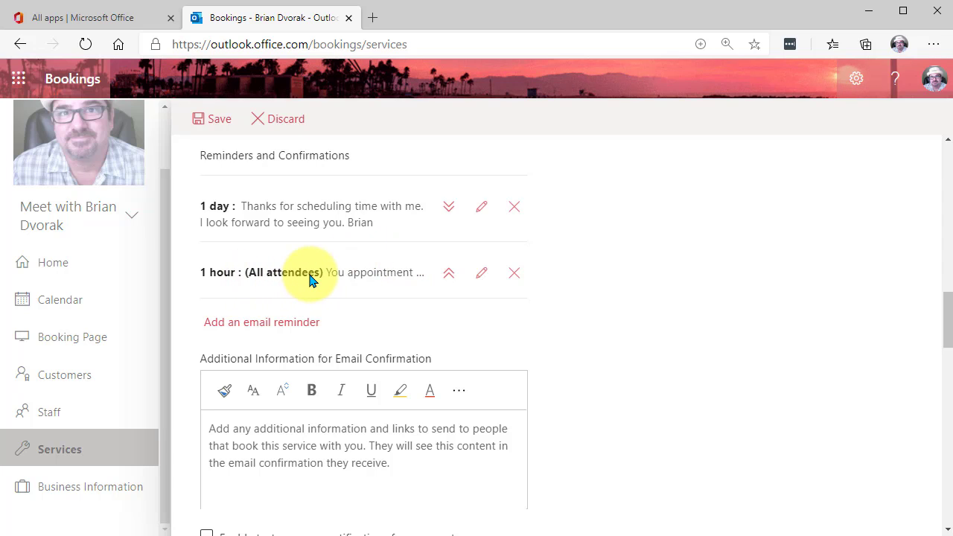
- Expand the 1-hour email reminder, open it for editing, check its recipient choices, and save it for all attendees
{"action": "left_click", "coordinate": [450, 276]}
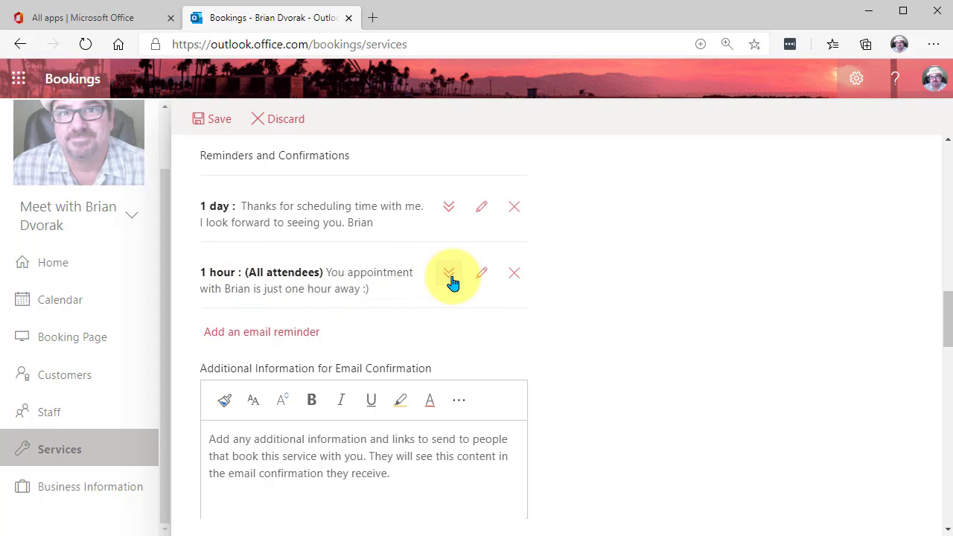
{"action": "left_click", "coordinate": [481, 274]}
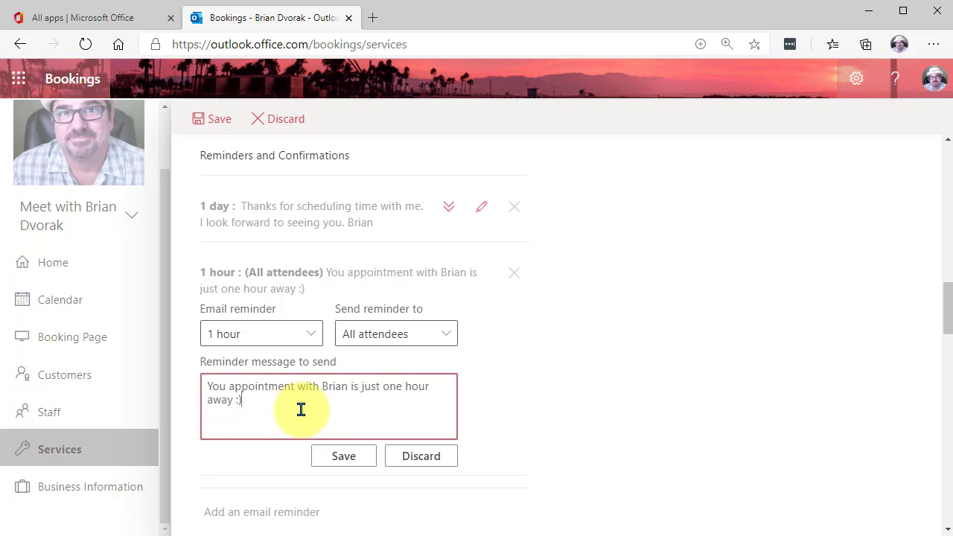
{"action": "left_click", "coordinate": [448, 337]}
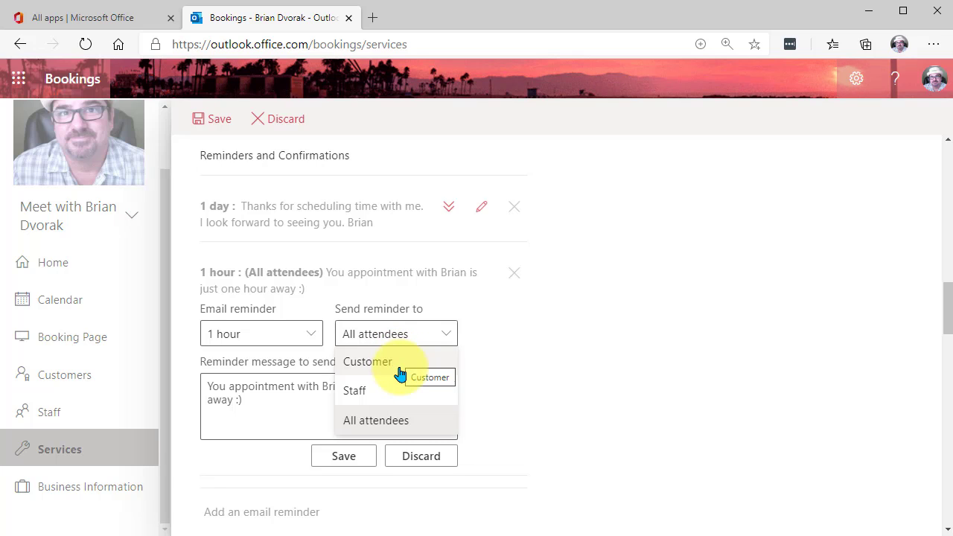
{"action": "left_click", "coordinate": [450, 336]}
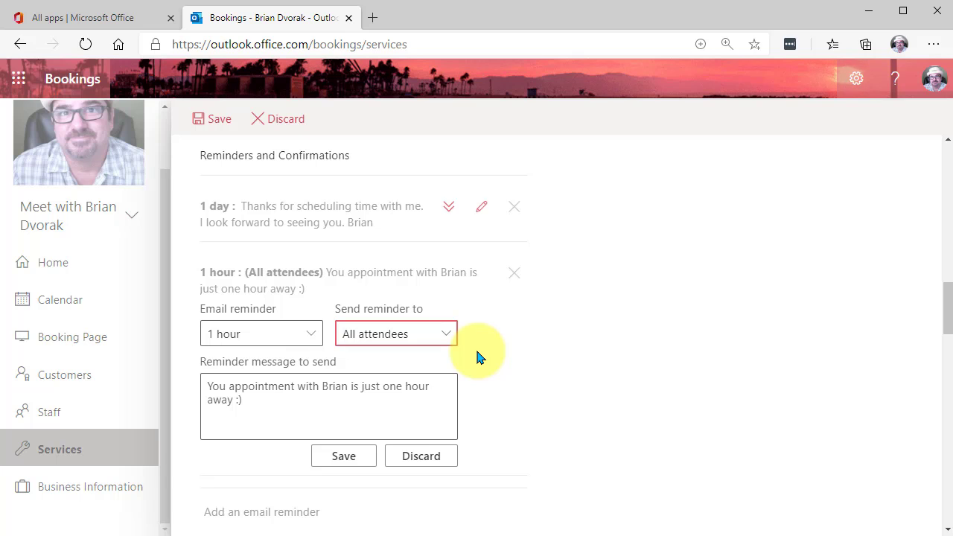
{"action": "left_click", "coordinate": [347, 458]}
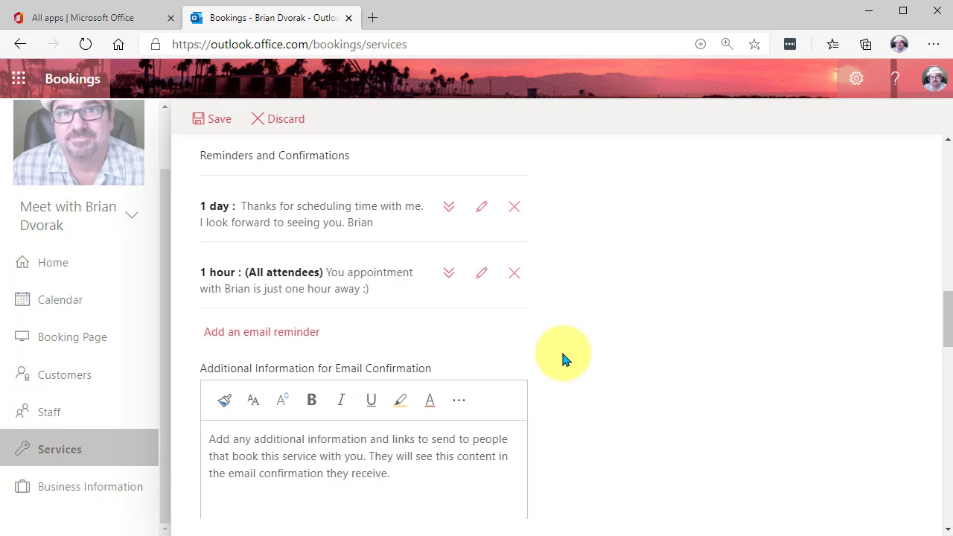
- Examine the additional formatting options for the email confirmation's additional information
{"action": "left_click_drag", "start_coordinate": [946, 302], "coordinate": [950, 328]}
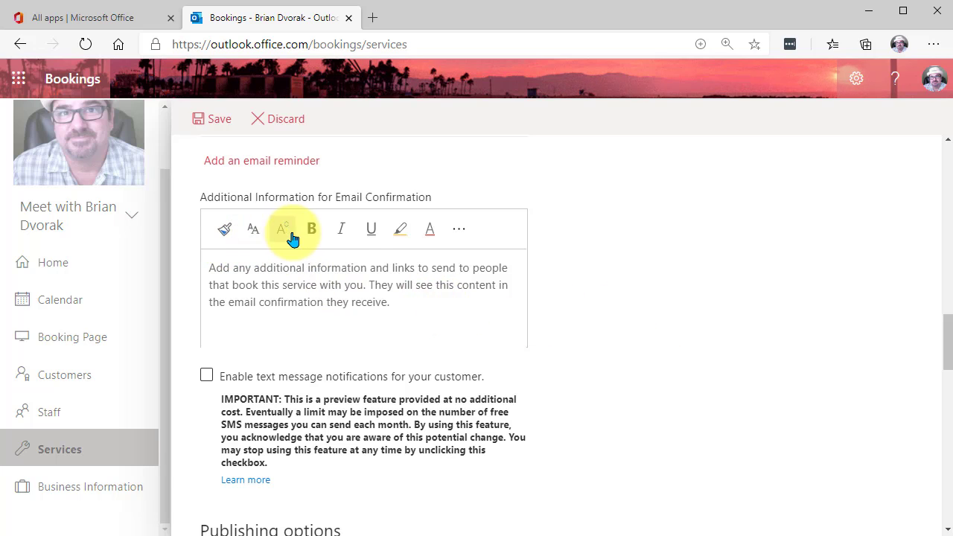
{"action": "left_click", "coordinate": [460, 232]}
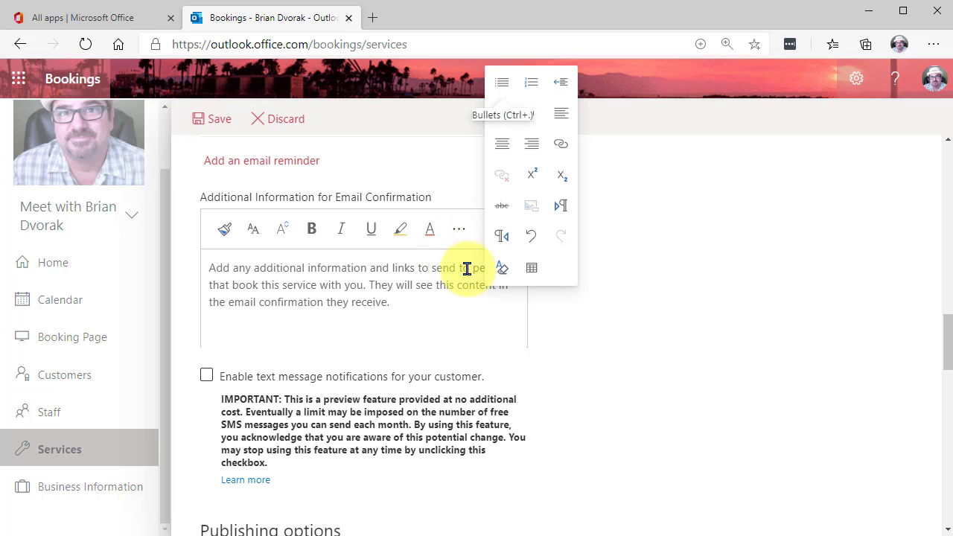
{"action": "scroll", "coordinate": [610, 298], "scroll_direction": "up", "scroll_amount": 3}
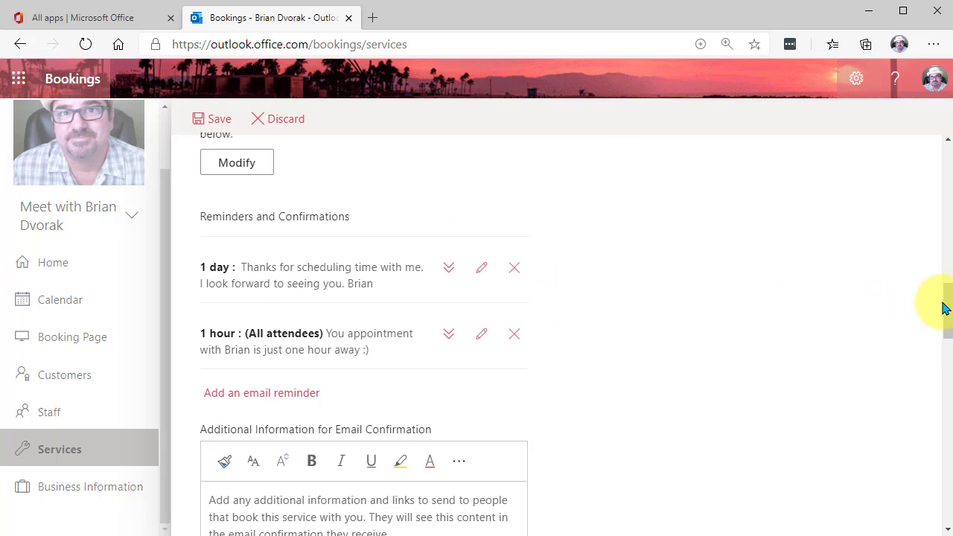
- Check the service's general availability by weekday and save the service
{"action": "left_click_drag", "start_coordinate": [943, 305], "coordinate": [950, 473]}
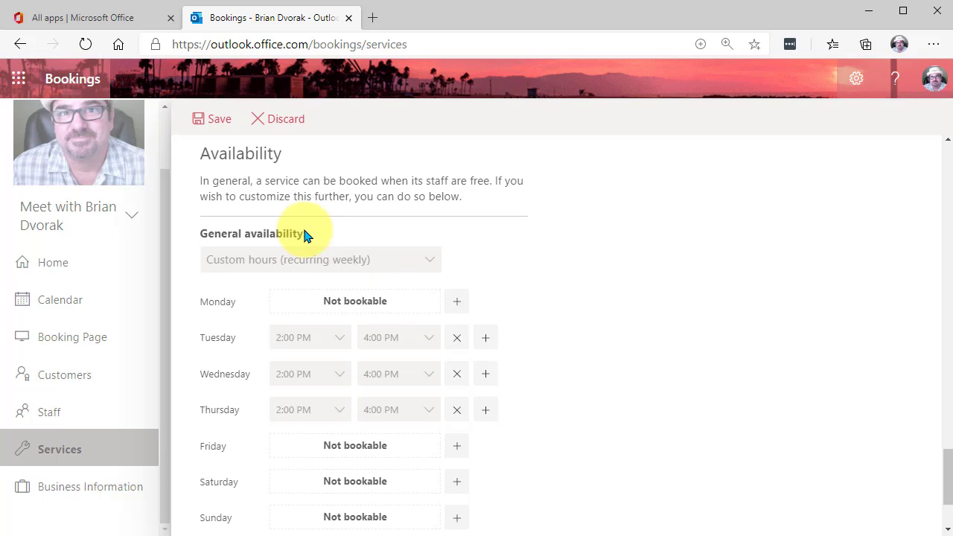
{"action": "left_click", "coordinate": [275, 181]}
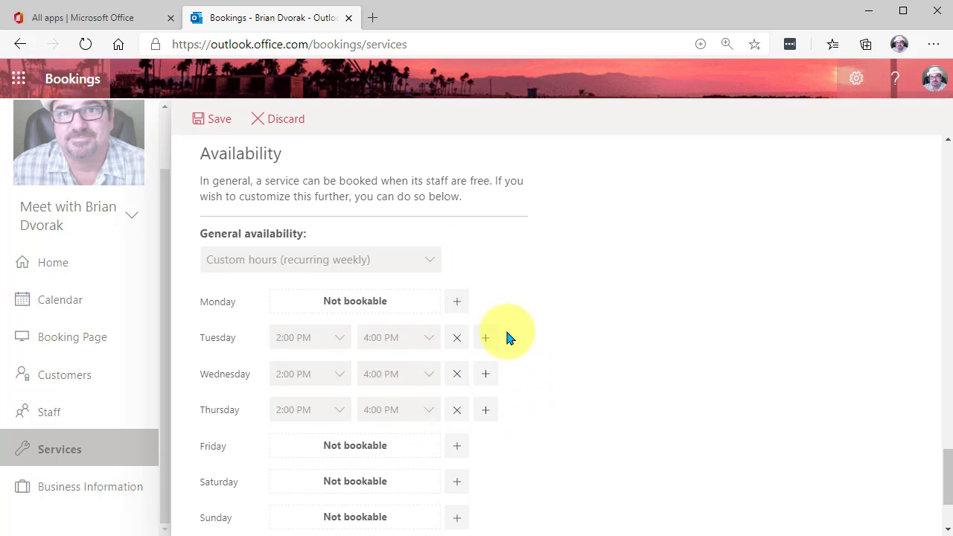
{"action": "left_click_drag", "start_coordinate": [947, 477], "coordinate": [943, 140]}
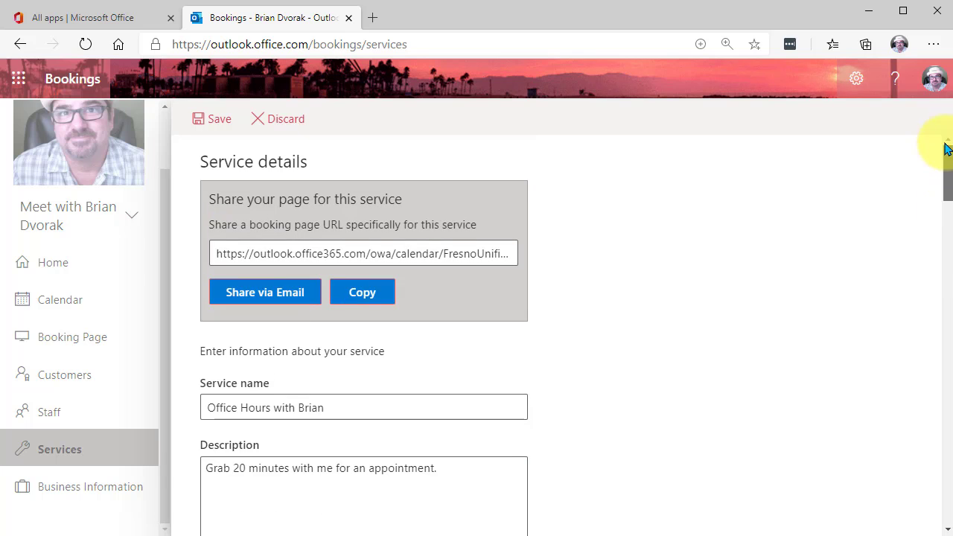
{"action": "left_click", "coordinate": [208, 124]}
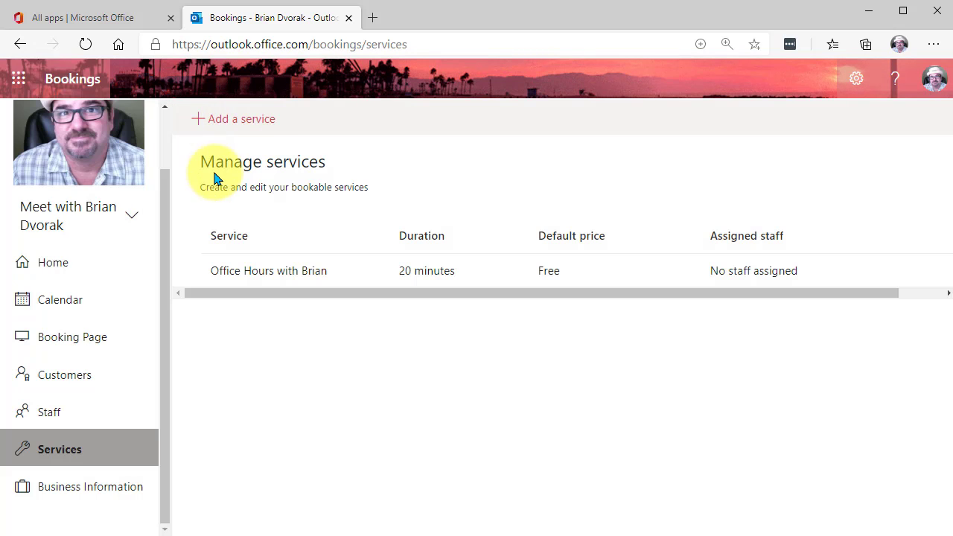
- Open the booking page settings and switch the requirement for an organization Microsoft 365 or Office 365 account off and back on
{"action": "left_click", "coordinate": [97, 344]}
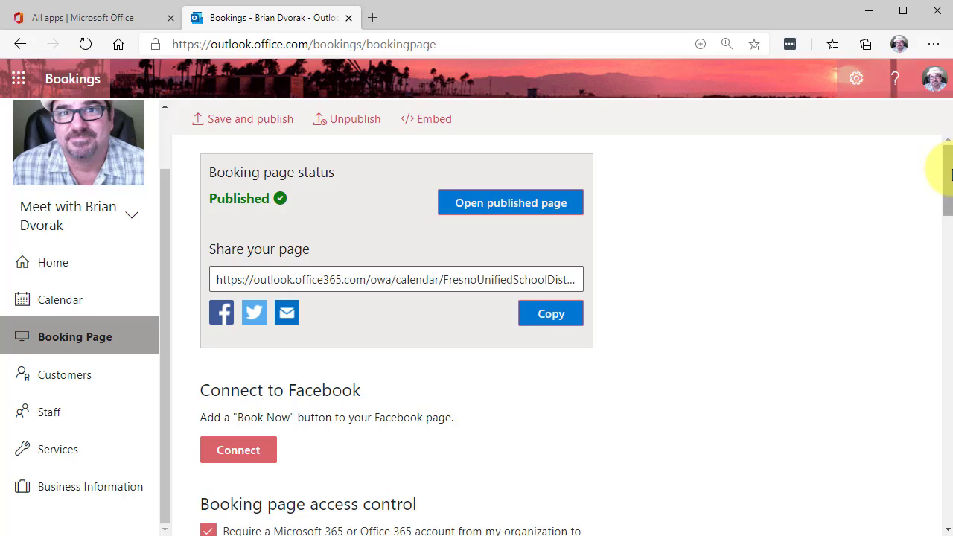
{"action": "left_click_drag", "start_coordinate": [951, 175], "coordinate": [948, 207]}
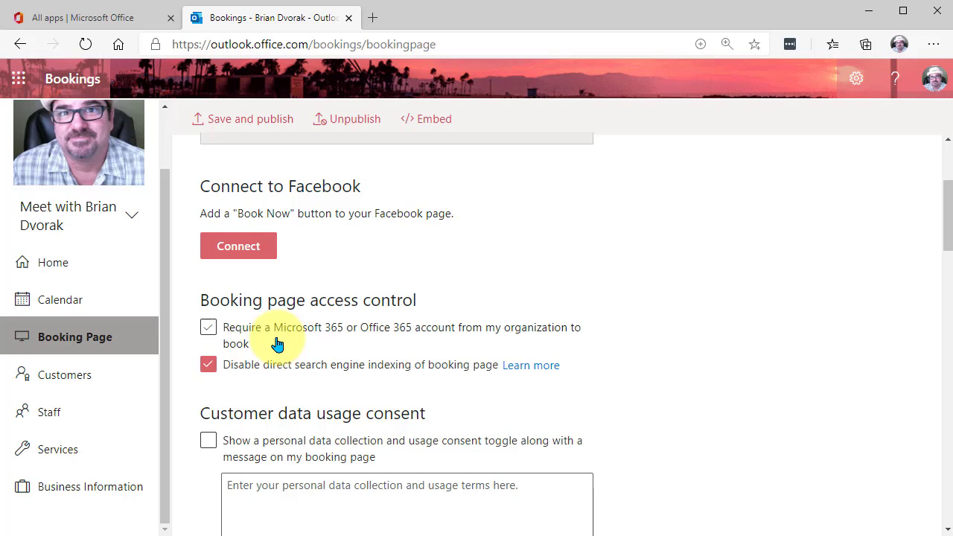
{"action": "left_click", "coordinate": [208, 334]}
{"action": "left_click", "coordinate": [208, 331]}
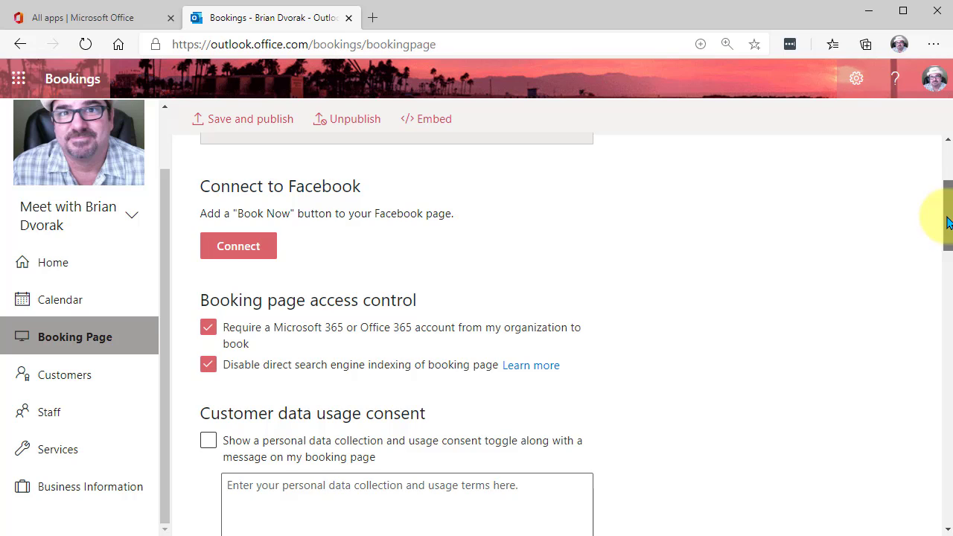
- Review the booking page's customer data consent, time increment choices, weekly availability hours and color theme options
{"action": "left_click_drag", "start_coordinate": [948, 222], "coordinate": [948, 242]}
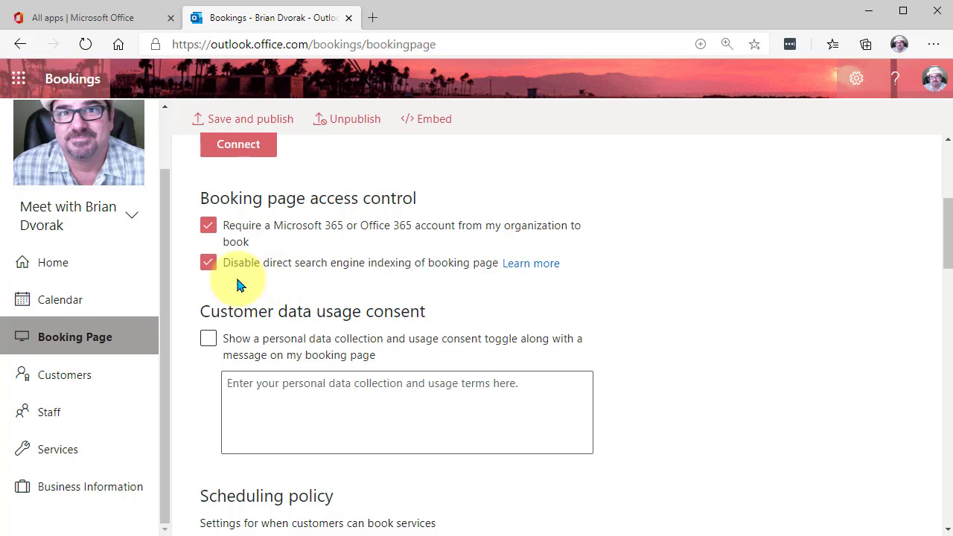
{"action": "left_click_drag", "start_coordinate": [944, 228], "coordinate": [944, 289]}
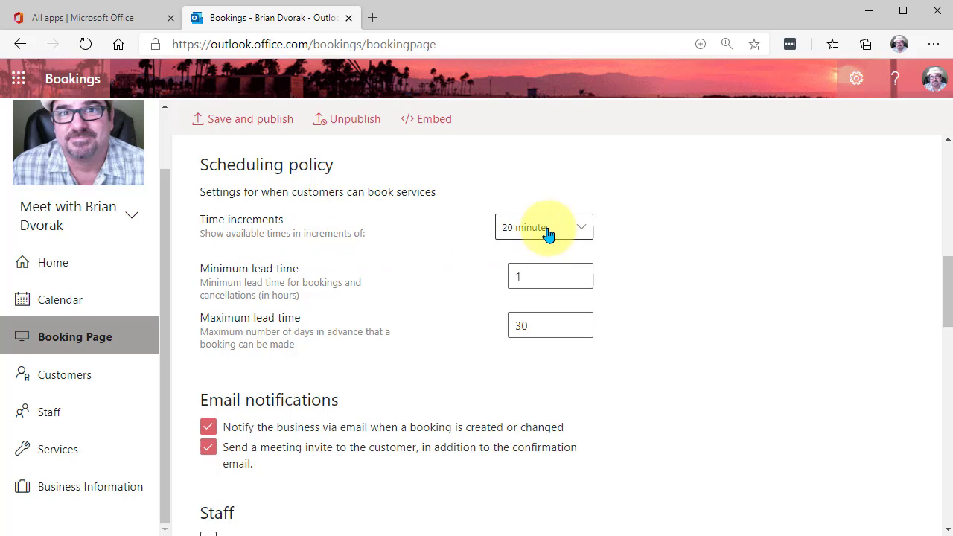
{"action": "left_click", "coordinate": [584, 234]}
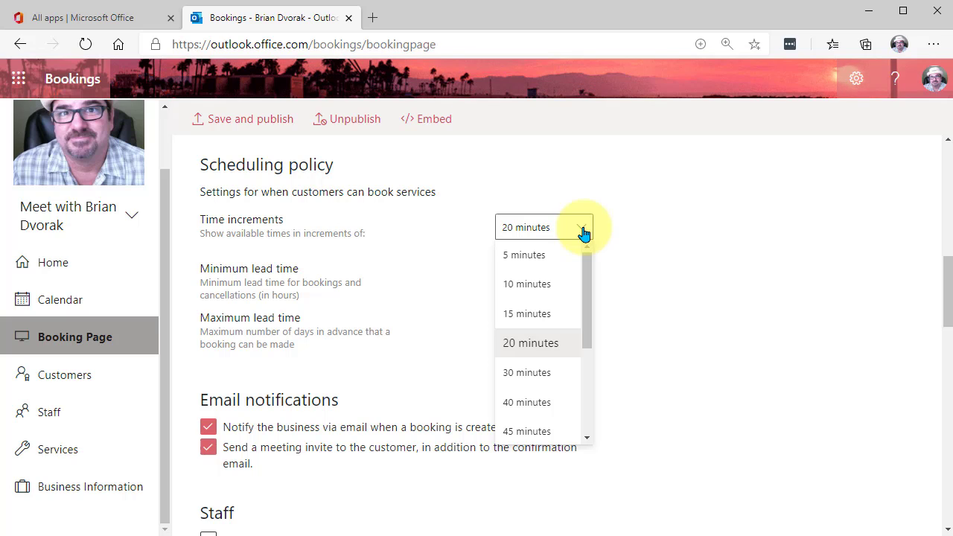
{"action": "left_click", "coordinate": [584, 234]}
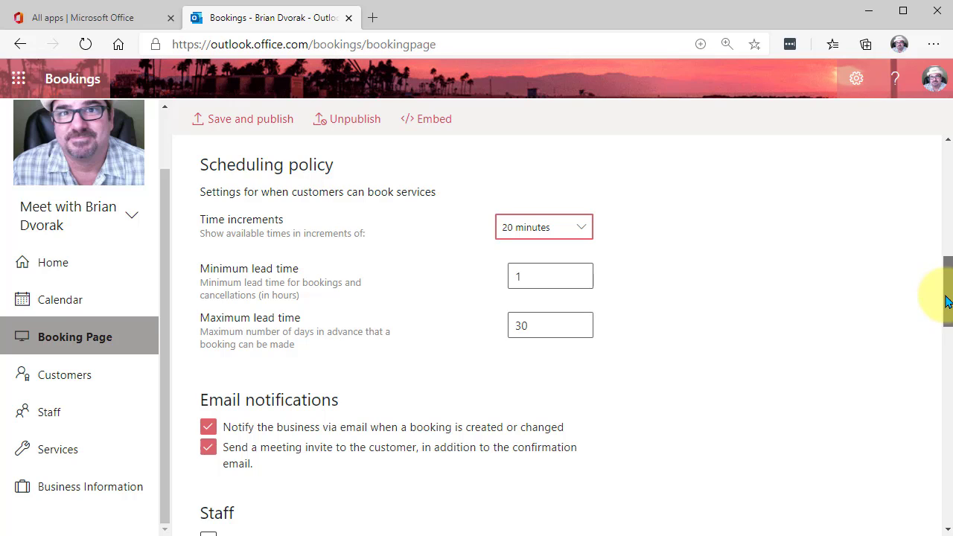
{"action": "left_click_drag", "start_coordinate": [947, 298], "coordinate": [946, 373]}
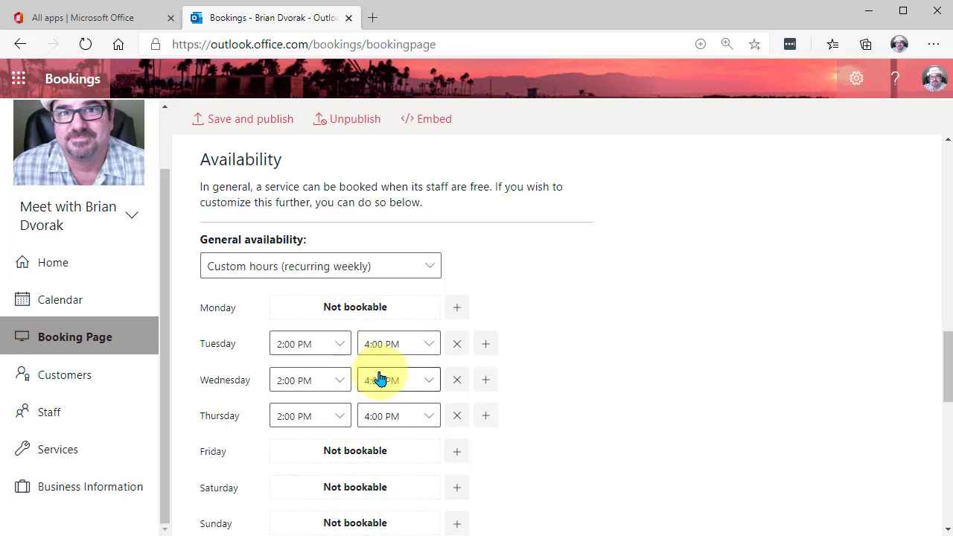
{"action": "left_click_drag", "start_coordinate": [949, 347], "coordinate": [945, 447]}
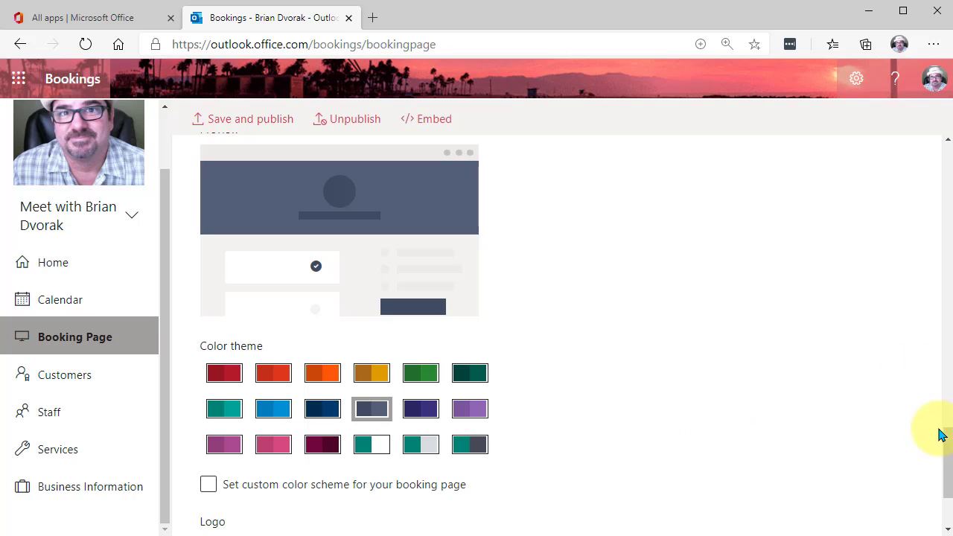
- Save and publish the booking page, and copy its share link
{"action": "left_click_drag", "start_coordinate": [948, 439], "coordinate": [946, 145]}
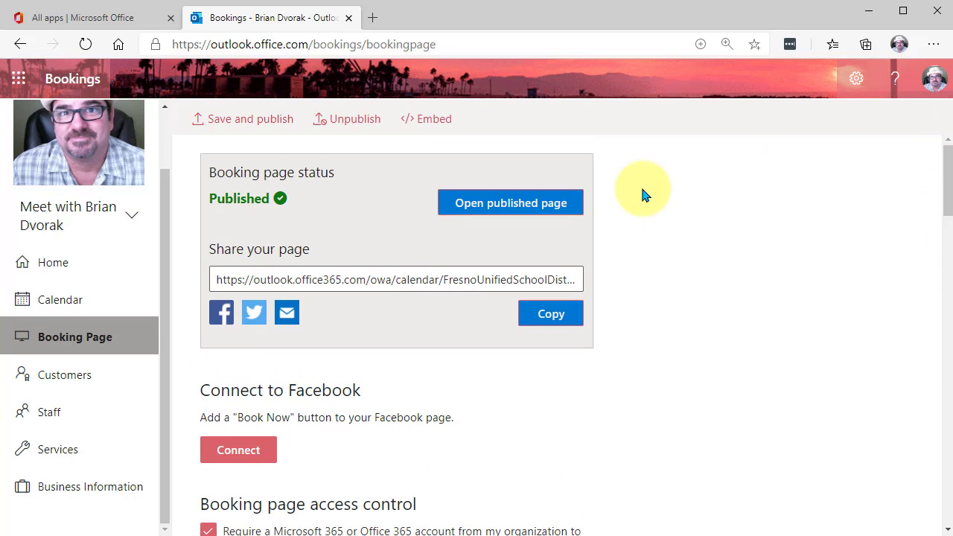
{"action": "left_click", "coordinate": [271, 123]}
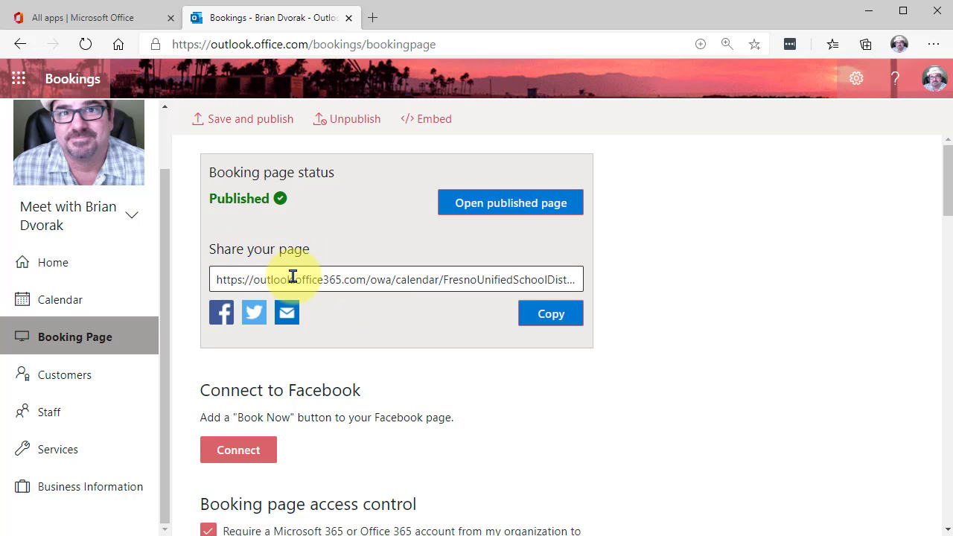
{"action": "left_click", "coordinate": [528, 313]}
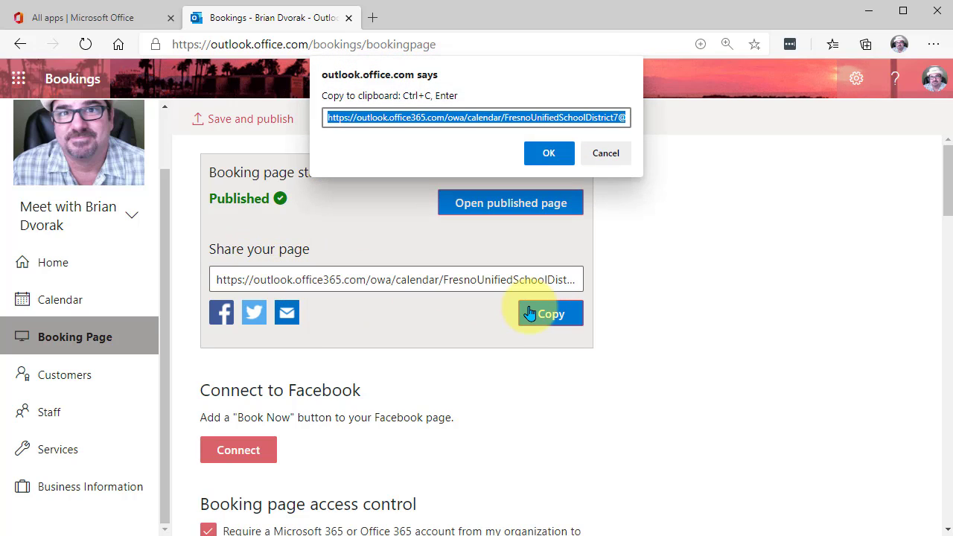
{"action": "left_click", "coordinate": [545, 153]}
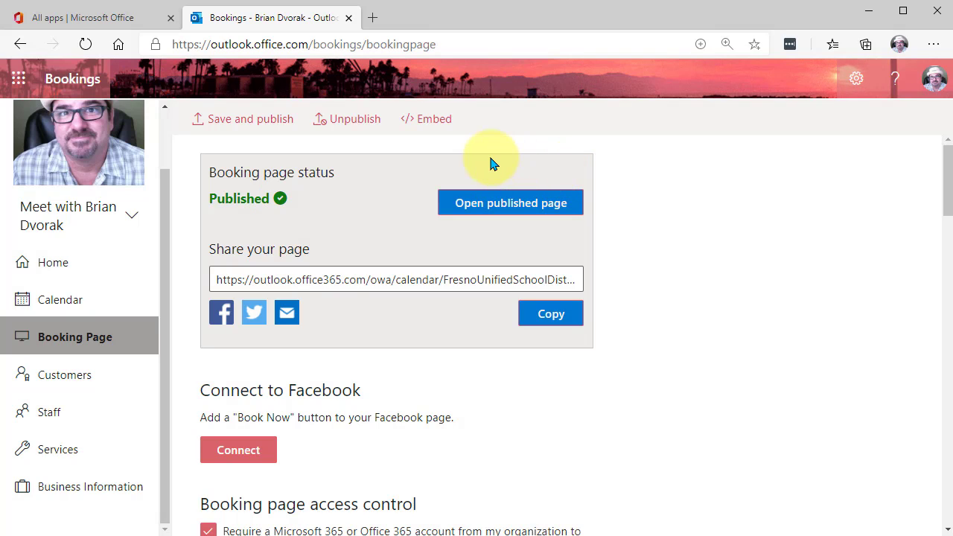
- Open the published booking page and select the 3:20 pm slot on October 14
{"action": "left_click", "coordinate": [524, 207]}
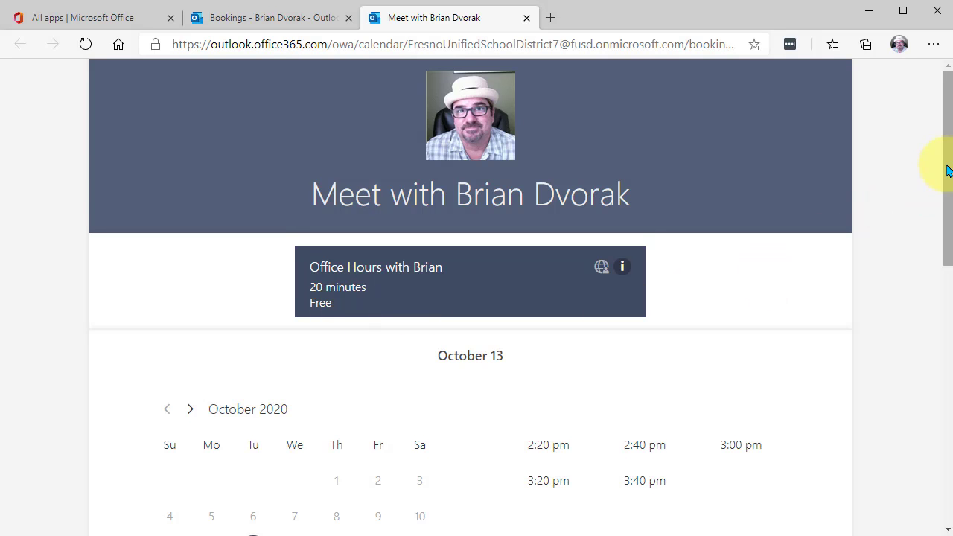
{"action": "scroll", "coordinate": [947, 170], "scroll_direction": "down", "scroll_amount": 3}
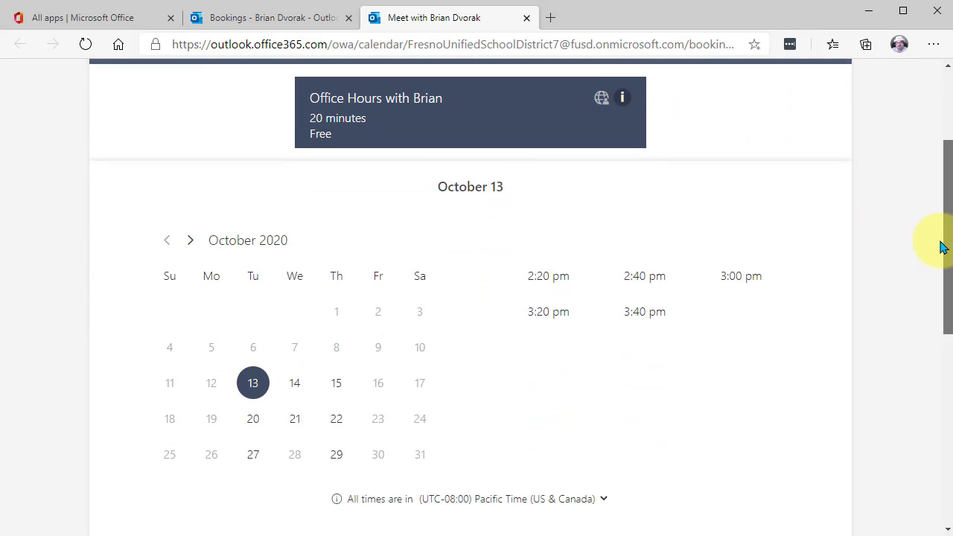
{"action": "scroll", "coordinate": [942, 246], "scroll_direction": "down", "scroll_amount": 2}
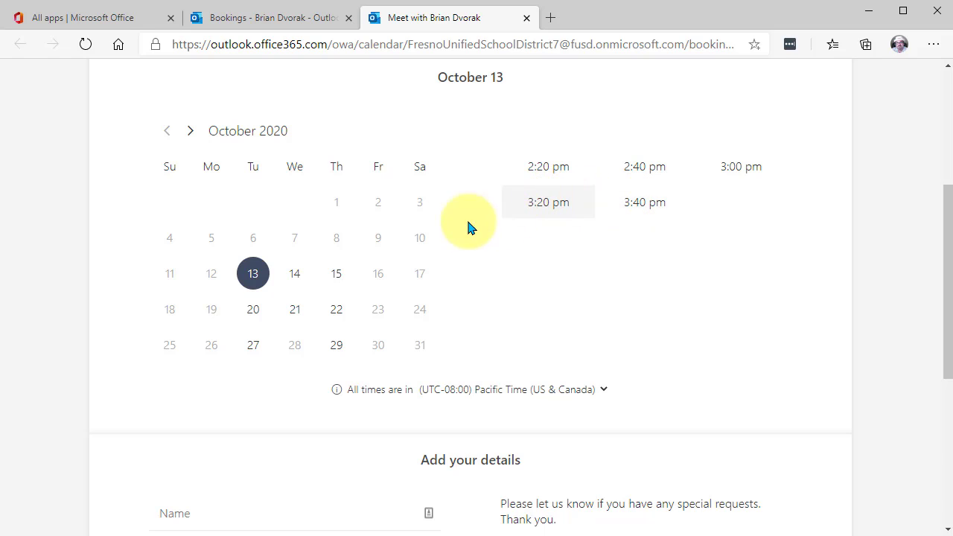
{"action": "left_click", "coordinate": [295, 277]}
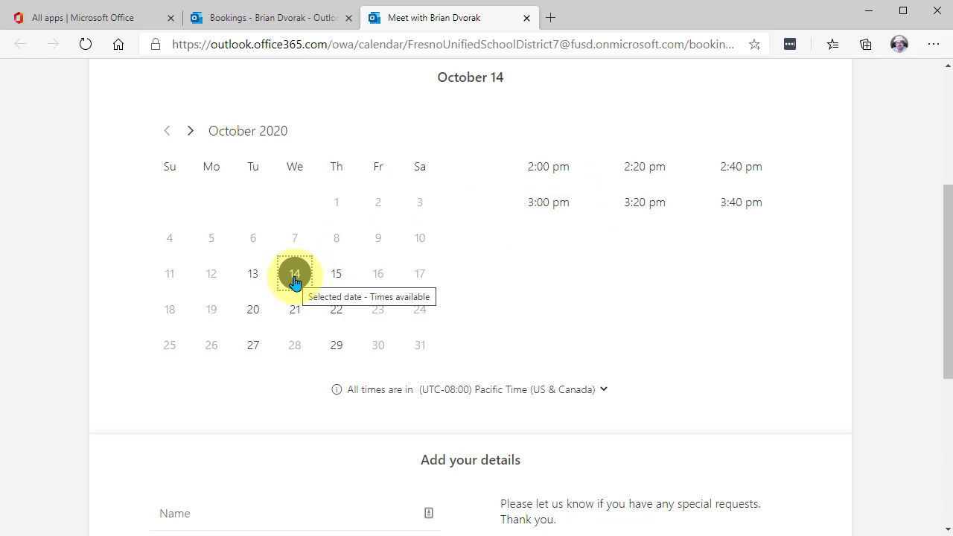
{"action": "left_click", "coordinate": [639, 210]}
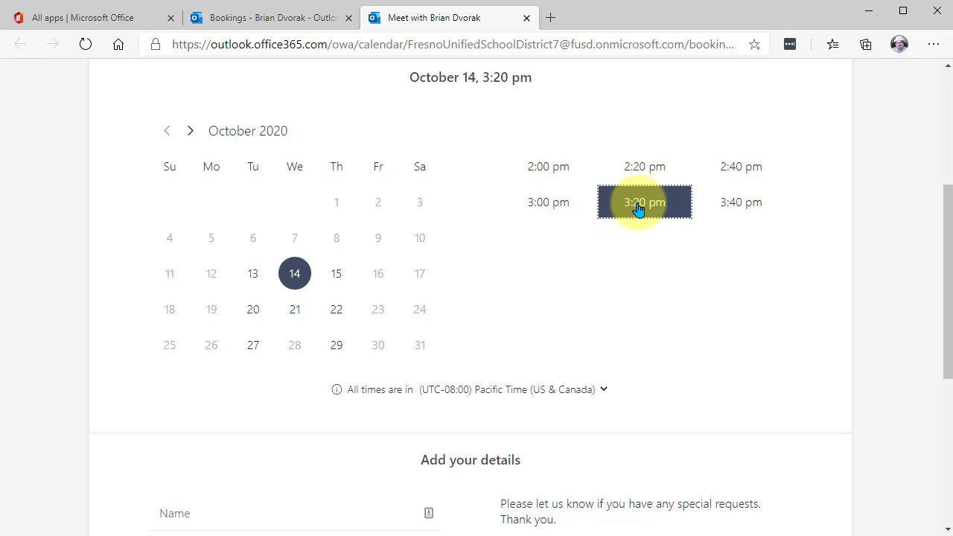
- Examine the customer details form and its optional notes field on the published page, and return to the booking page settings
{"action": "left_click_drag", "start_coordinate": [946, 219], "coordinate": [947, 345]}
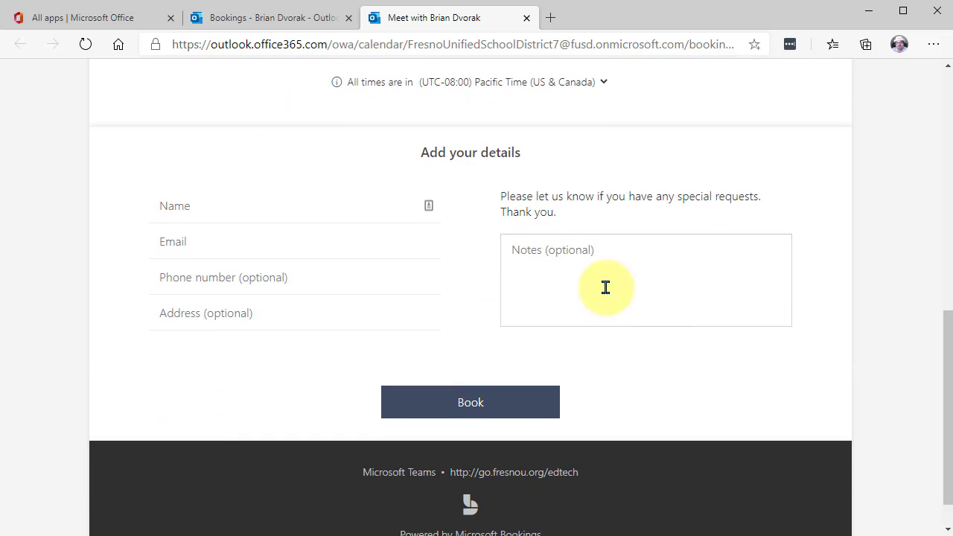
{"action": "left_click", "coordinate": [233, 248]}
{"action": "left_click", "coordinate": [238, 173]}
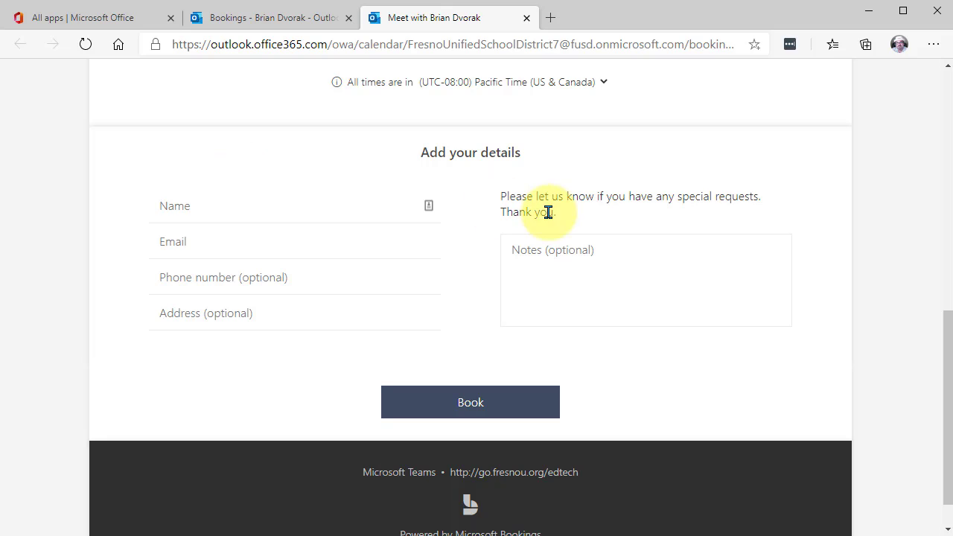
{"action": "left_click", "coordinate": [605, 250]}
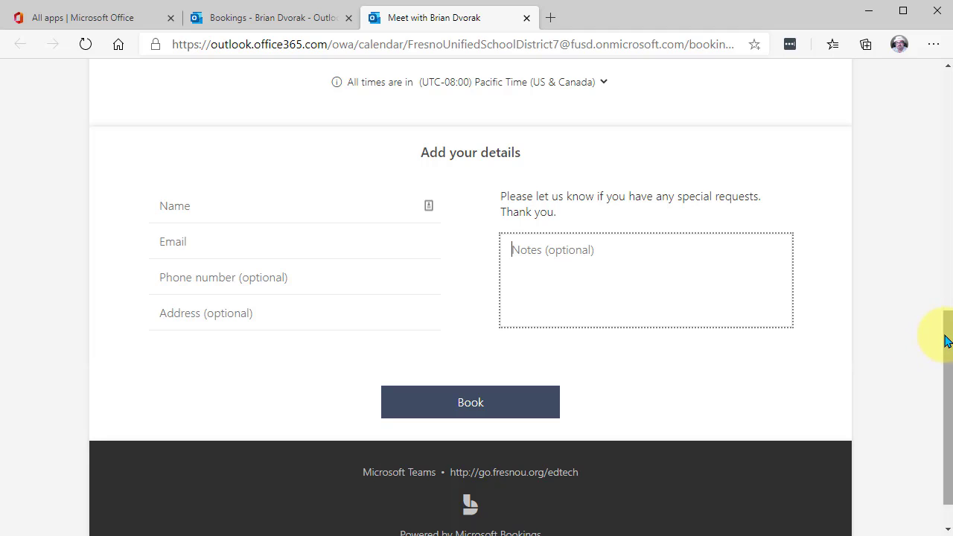
{"action": "scroll", "coordinate": [945, 356], "scroll_direction": "down", "scroll_amount": 1}
{"action": "left_click_drag", "start_coordinate": [944, 357], "coordinate": [943, 81]}
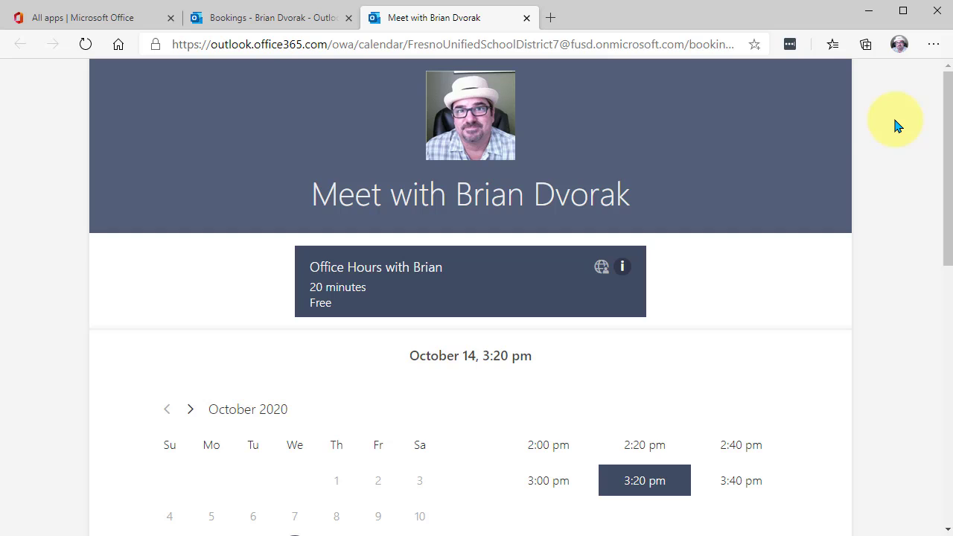
{"action": "left_click", "coordinate": [287, 20]}
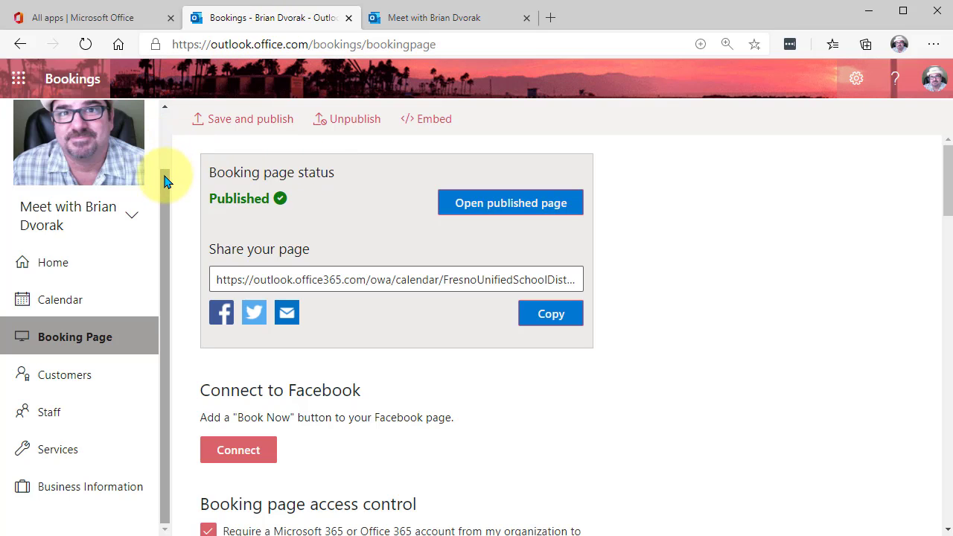
- Open the business logo settings, review the current logo image and save it
{"action": "scroll", "coordinate": [165, 172], "scroll_direction": "up", "scroll_amount": 2}
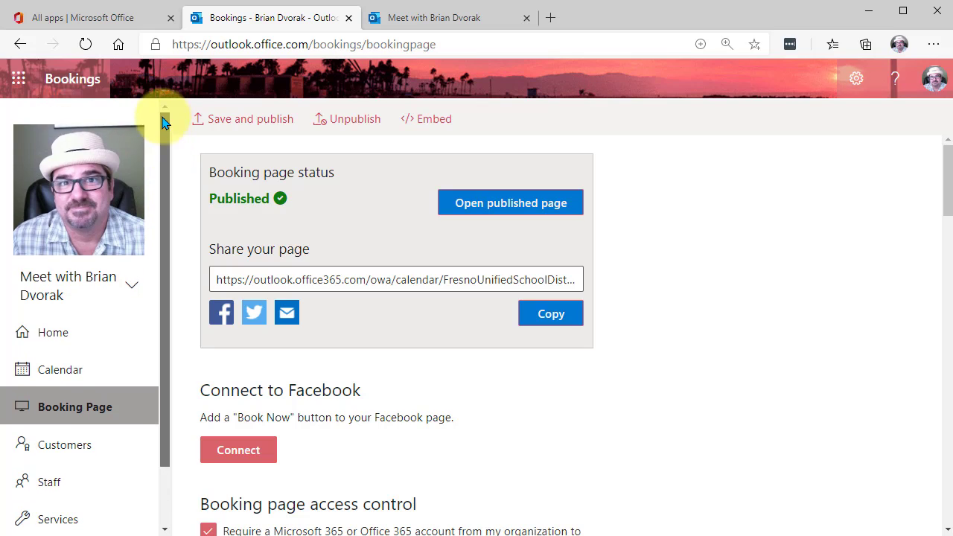
{"action": "left_click", "coordinate": [82, 201]}
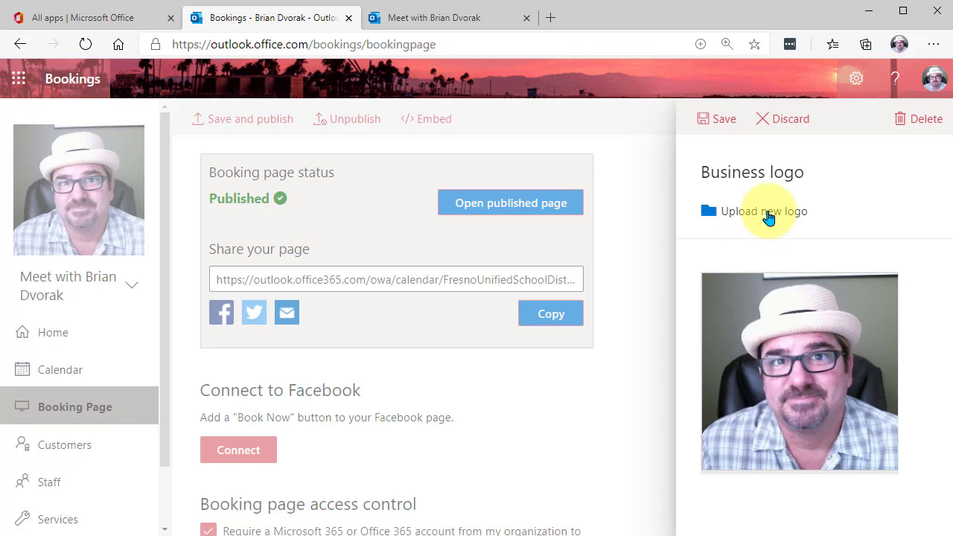
{"action": "left_click", "coordinate": [722, 121]}
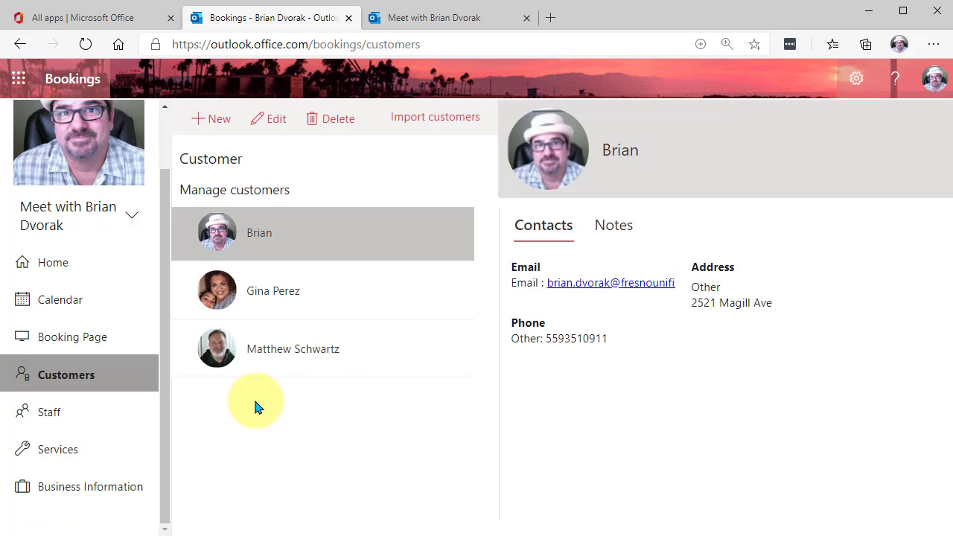
- Review the staff list and the contact details in the customer list
{"action": "left_click", "coordinate": [87, 415]}
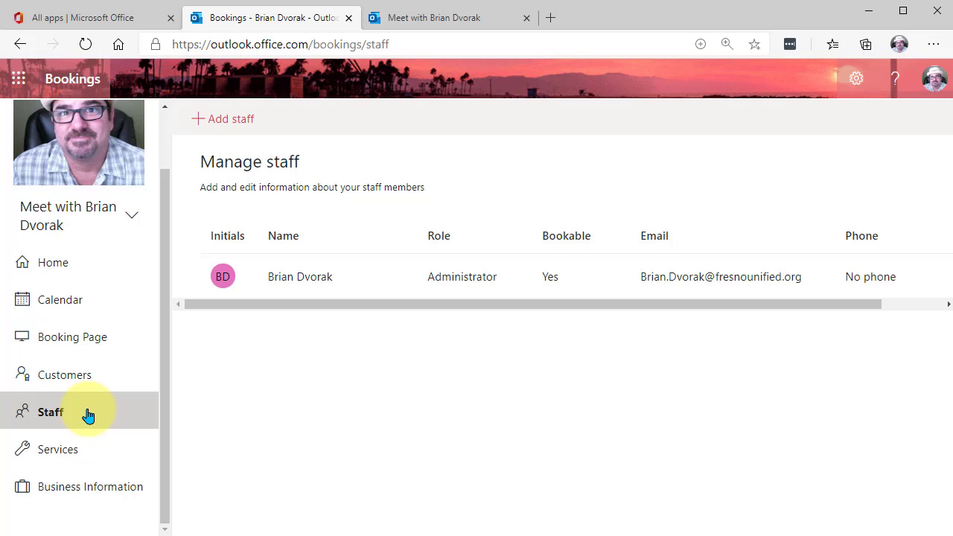
{"action": "left_click", "coordinate": [93, 377]}
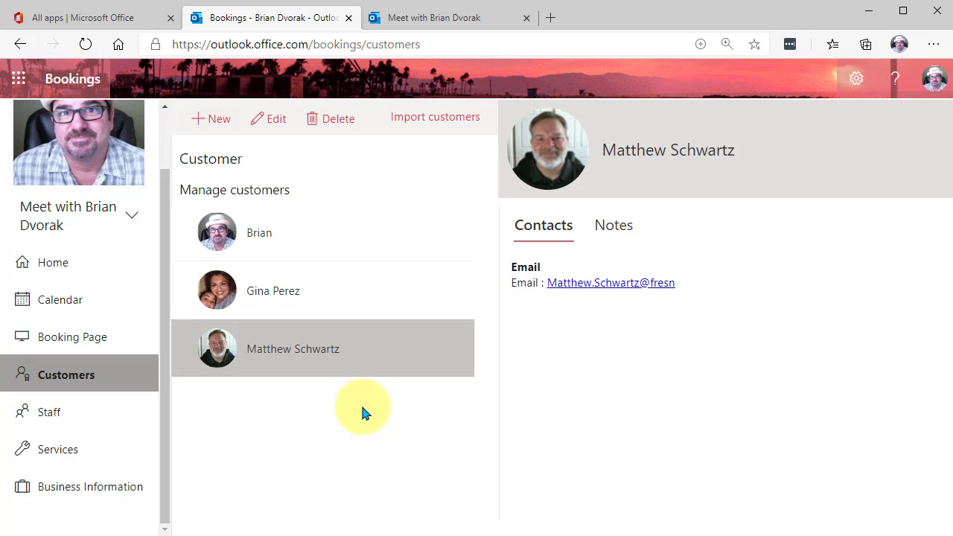
- Show October 13, 2020 in the calendar's day view and examine the afternoon office hours bookings
{"action": "left_click", "coordinate": [66, 302]}
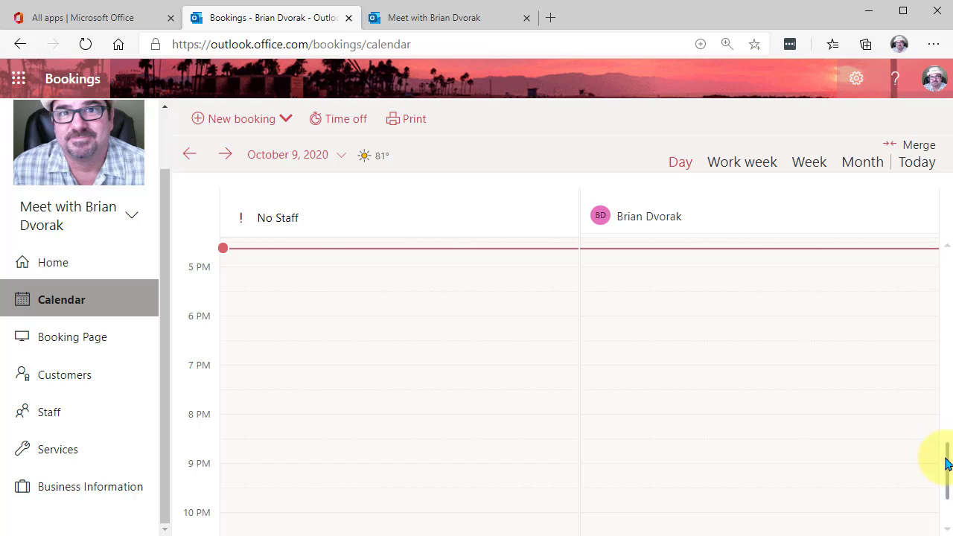
{"action": "left_click_drag", "start_coordinate": [946, 458], "coordinate": [946, 420]}
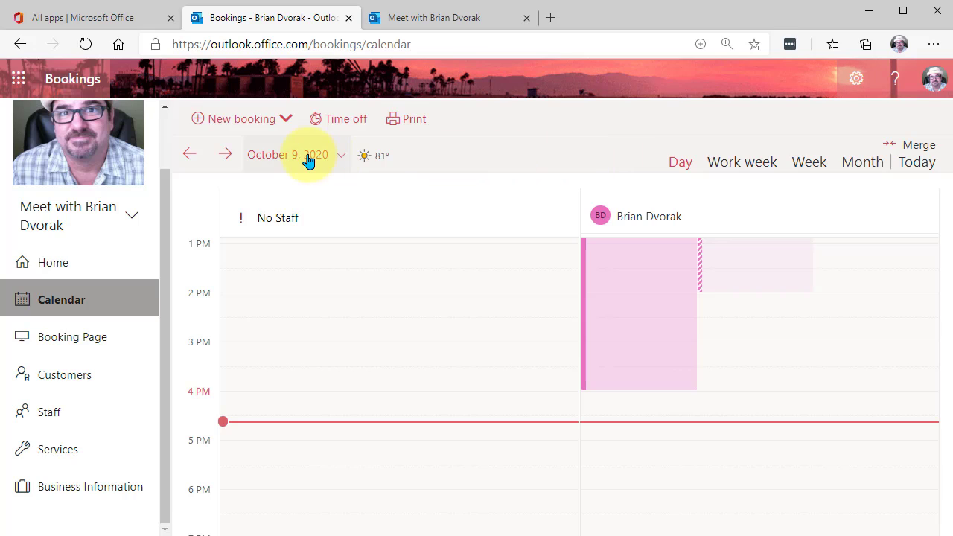
{"action": "left_click", "coordinate": [226, 155]}
{"action": "left_click", "coordinate": [227, 156]}
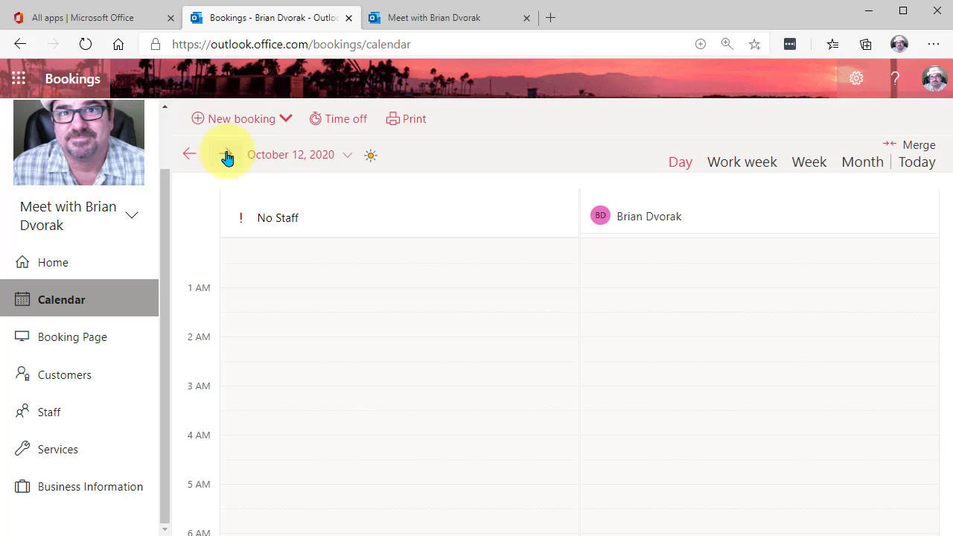
{"action": "left_click", "coordinate": [227, 155]}
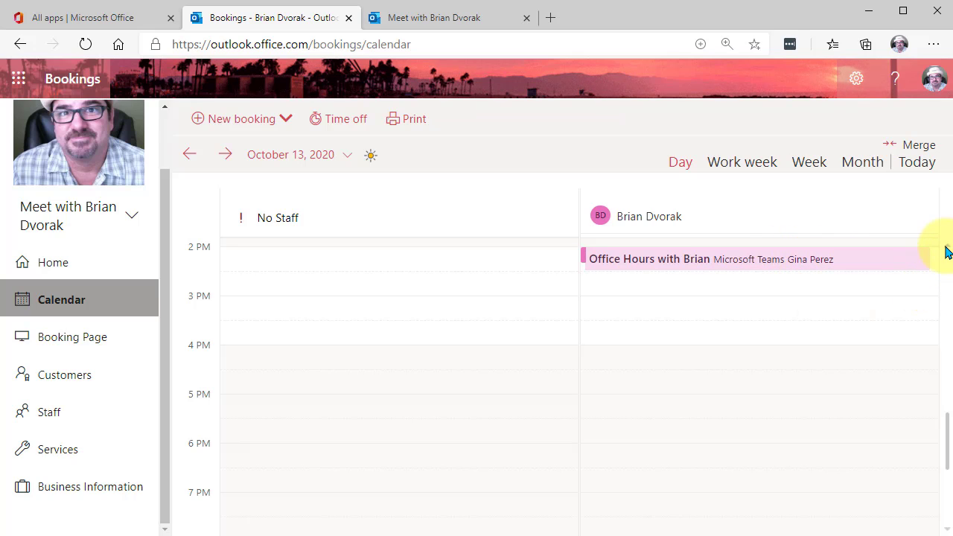
{"action": "scroll", "coordinate": [946, 252], "scroll_direction": "up", "scroll_amount": 1}
{"action": "scroll", "coordinate": [946, 251], "scroll_direction": "up", "scroll_amount": 2}
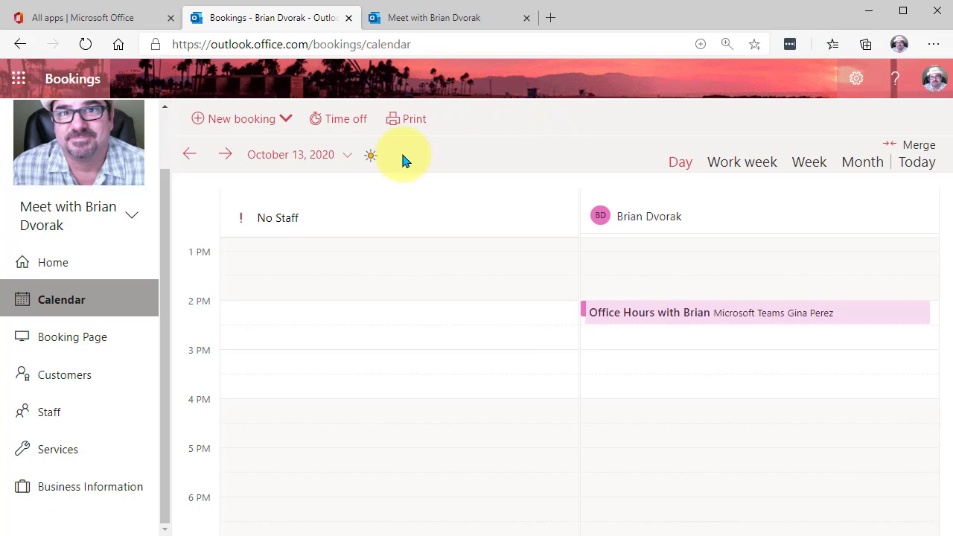
- Review the 30-day booking activities on the Bookings home page
{"action": "left_click", "coordinate": [49, 265]}
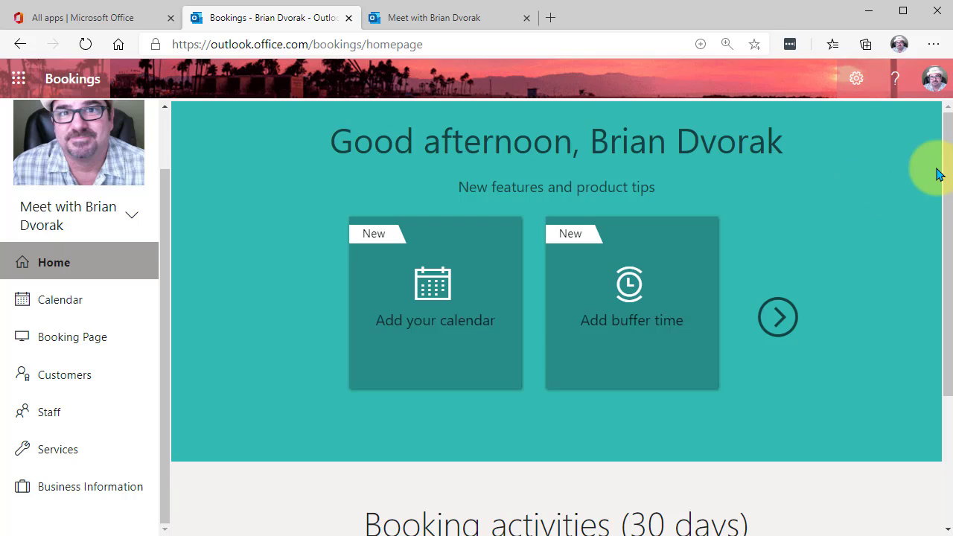
{"action": "left_click_drag", "start_coordinate": [948, 149], "coordinate": [949, 276]}
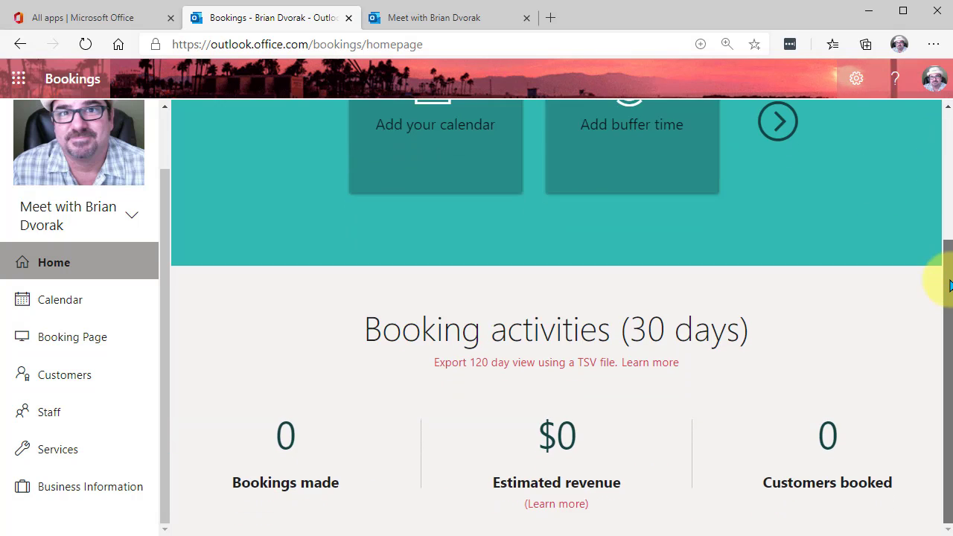